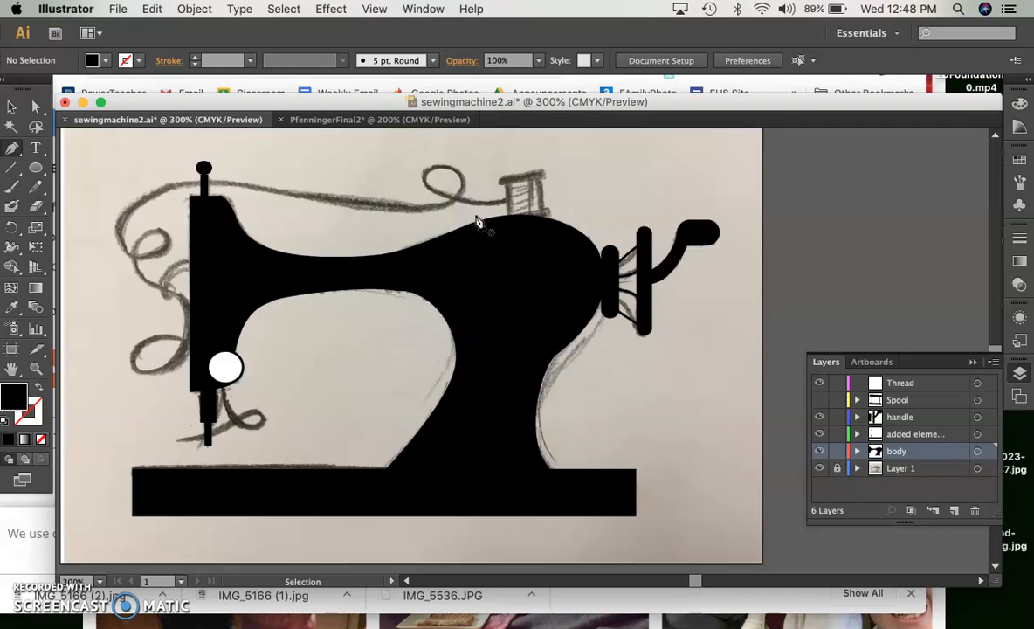
# - Add a new layer above the Thread layer for redrawing the spool
pyautogui.scroll(5, 477, 222)
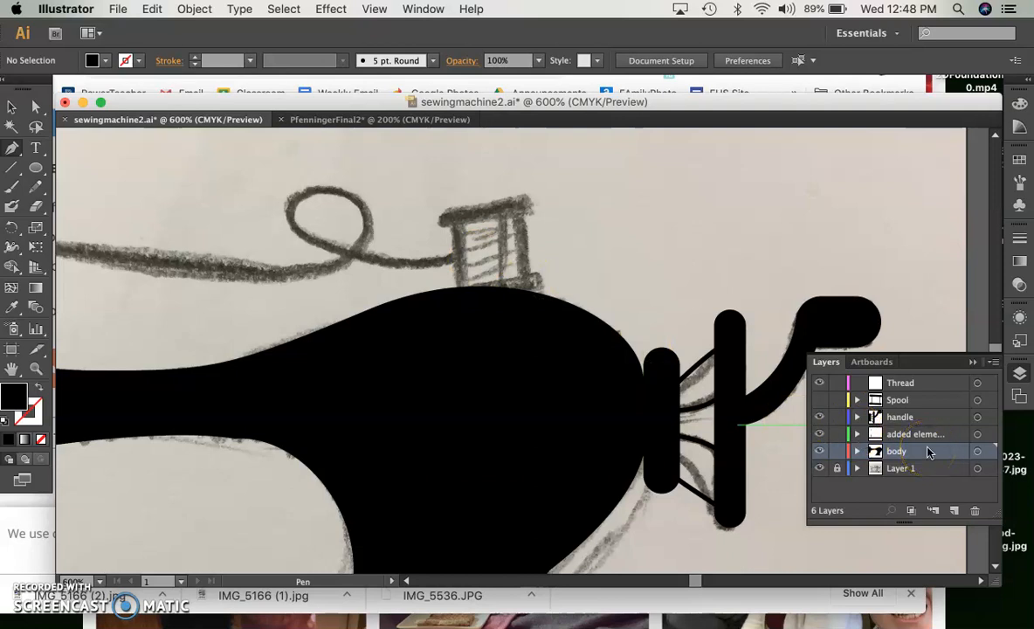
pyautogui.click(915, 385)
pyautogui.click(953, 510)
# - Draw a flat black rounded rectangle over the top edge of the sketched thread spool
pyautogui.click(36, 169)
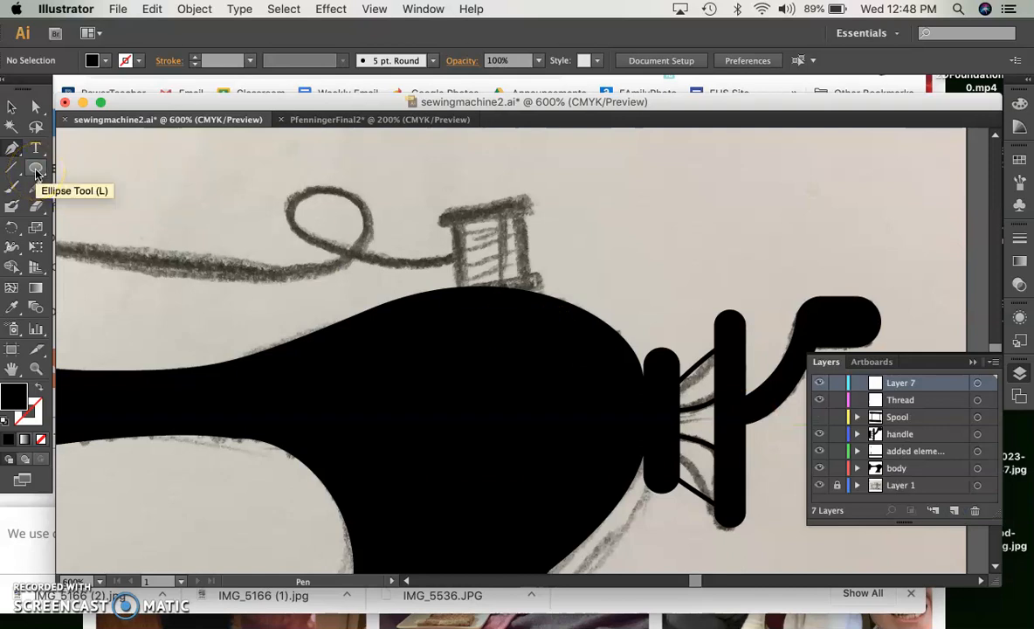
pyautogui.click(36, 171)
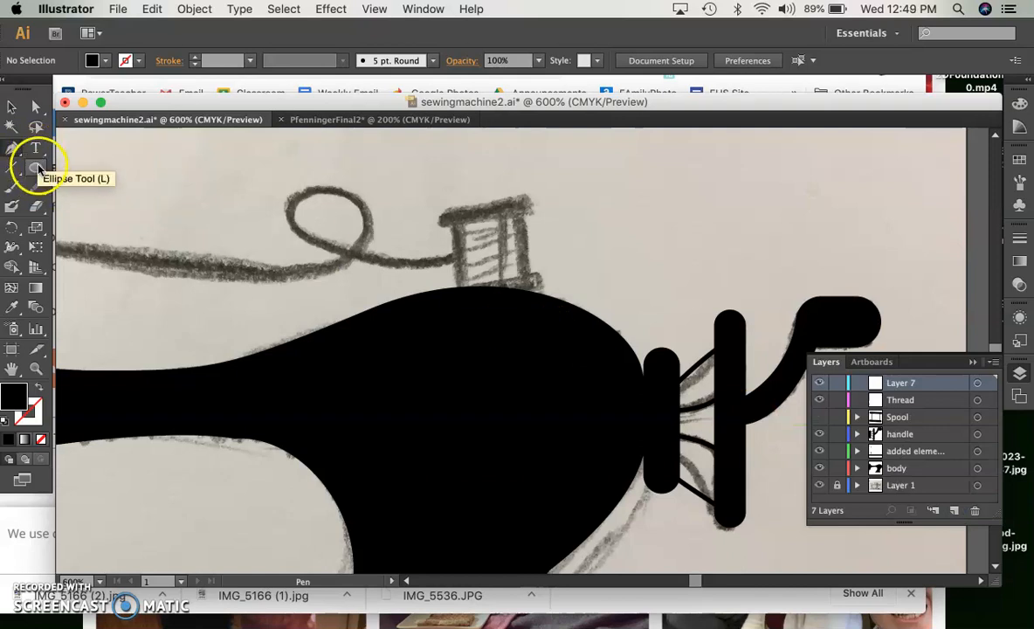
pyautogui.click(36, 170)
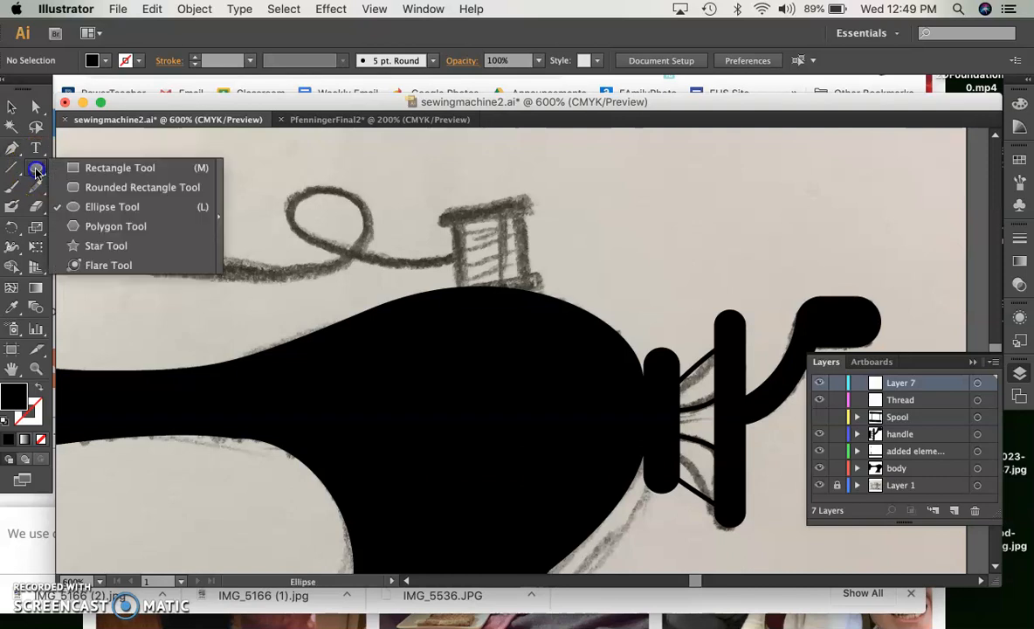
pyautogui.moveTo(36, 171); pyautogui.dragTo(110, 192)
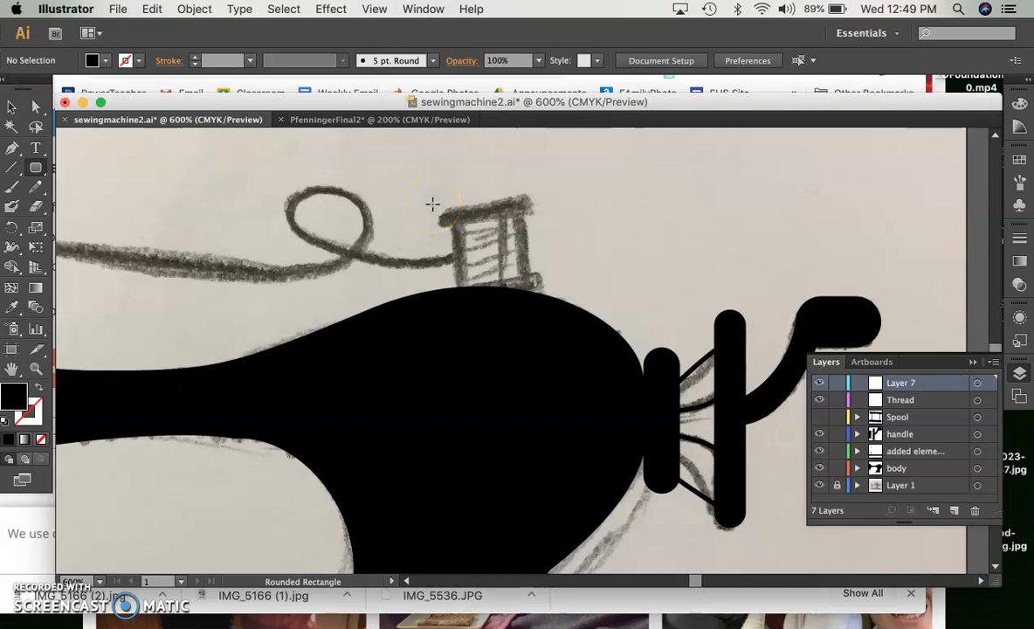
pyautogui.moveTo(436, 204); pyautogui.dragTo(542, 223)
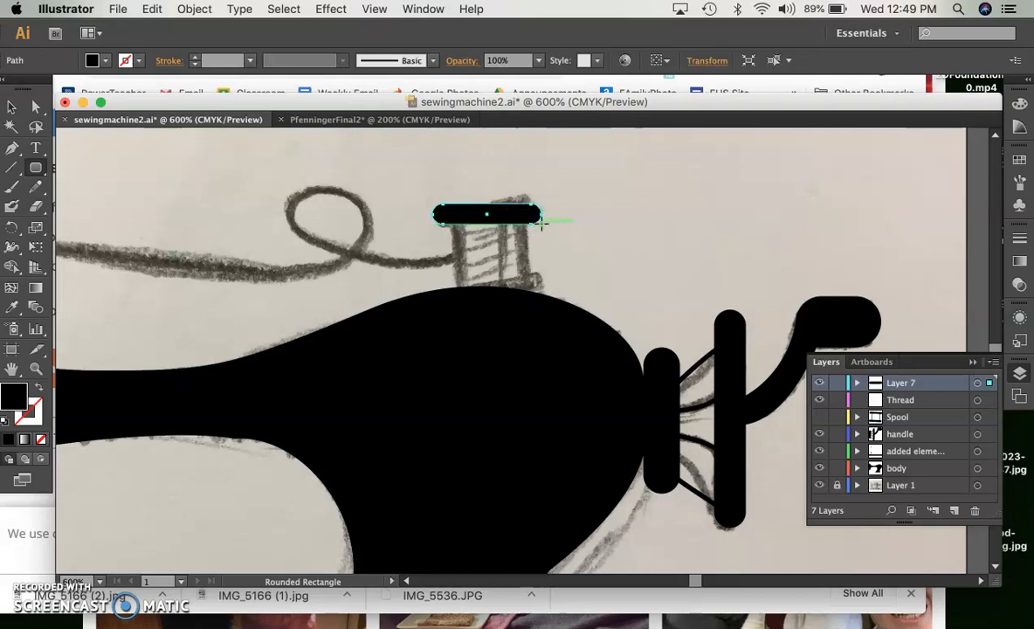
# - Duplicate the rounded bar, align the copy at the spool's base, and move the original bar slightly higher
pyautogui.click(11, 108)
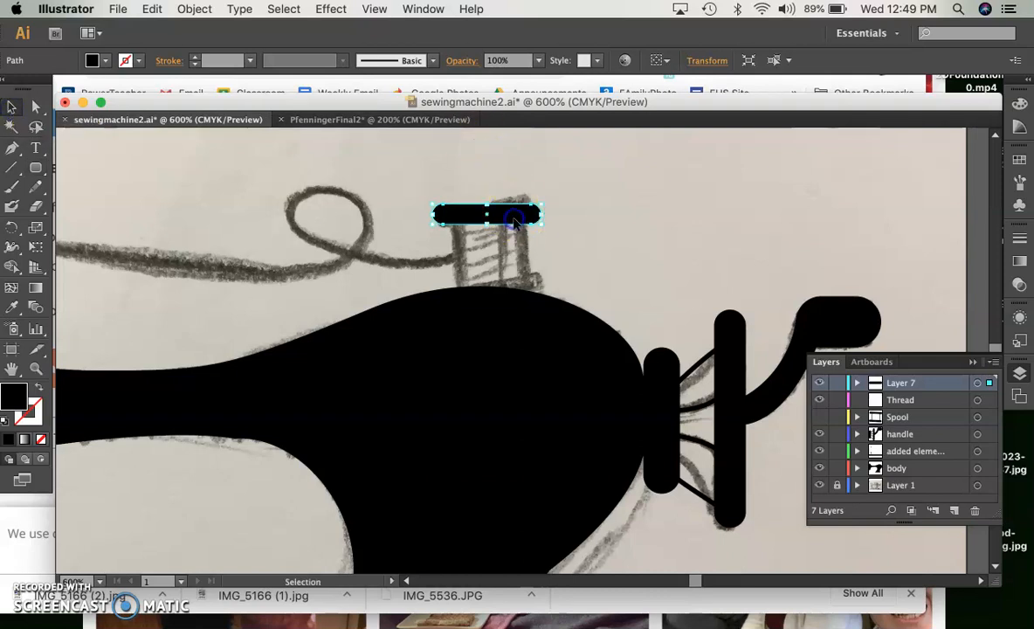
pyautogui.press('a')
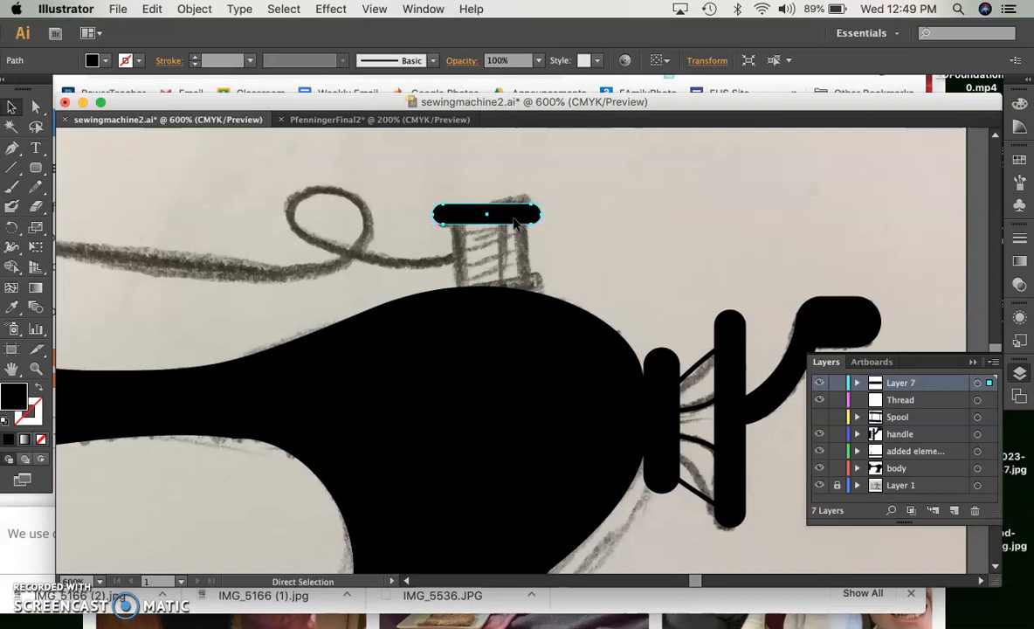
pyautogui.press('super+v')
pyautogui.moveTo(552, 349); pyautogui.dragTo(519, 283)
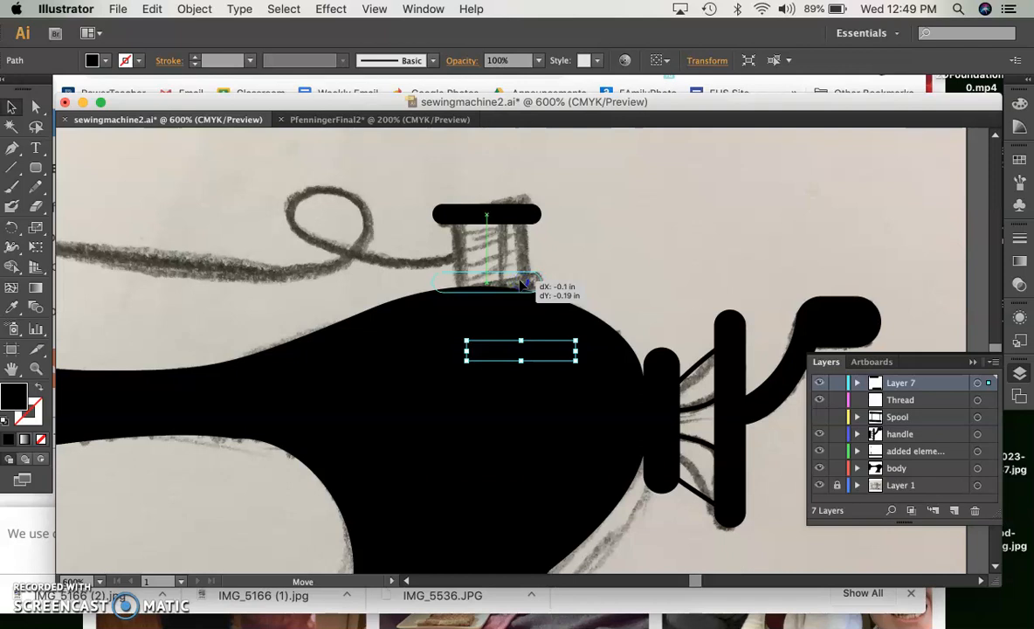
pyautogui.moveTo(522, 283); pyautogui.dragTo(522, 284)
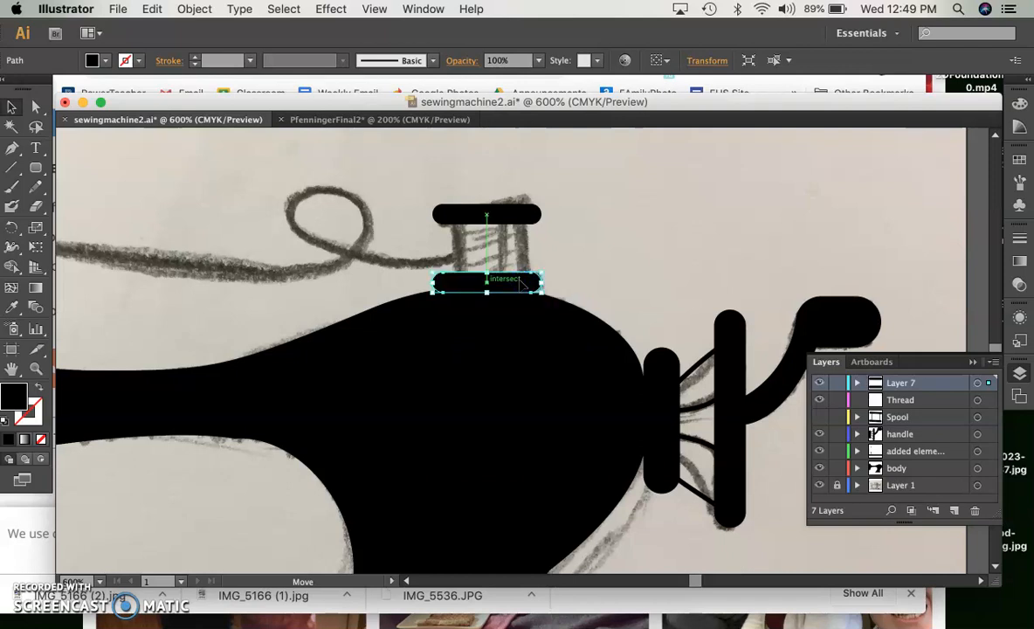
pyautogui.moveTo(503, 220); pyautogui.dragTo(506, 212)
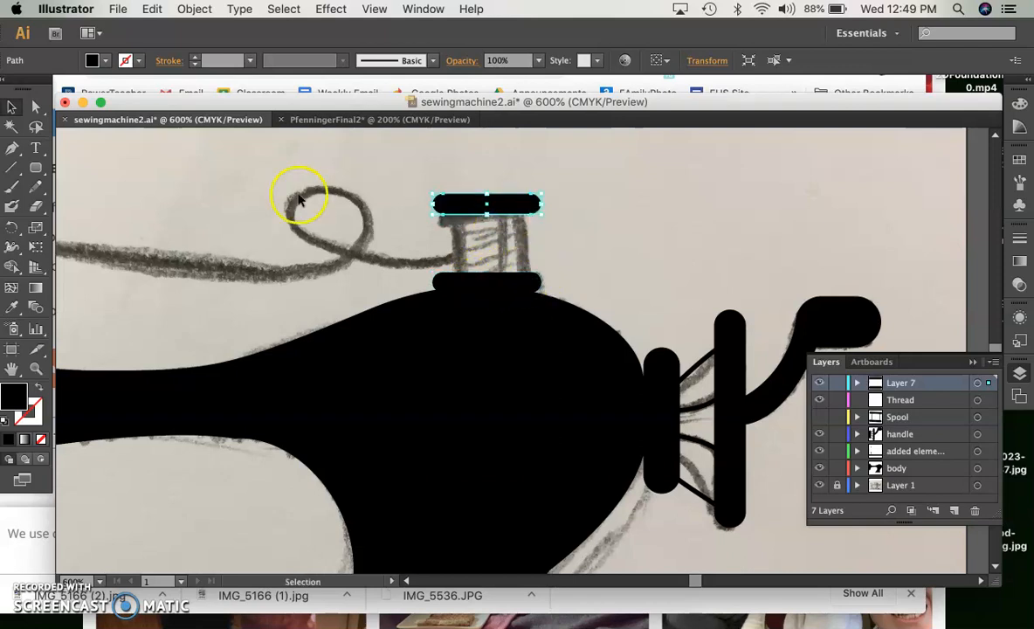
# - Activate the Rectangle tool and set the fill color to white (FFFFFF) with the spool's upper bar still selected
pyautogui.moveTo(36, 167); pyautogui.dragTo(86, 167)
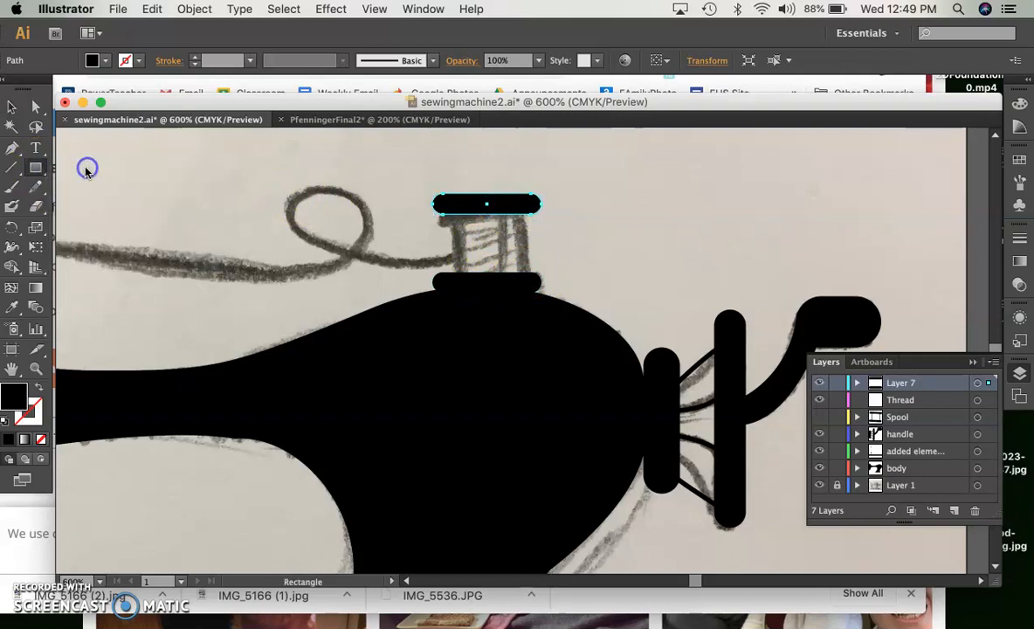
pyautogui.doubleClick(18, 399)
pyautogui.click(43, 252)
pyautogui.moveTo(24, 174); pyautogui.dragTo(6, 140)
pyautogui.click(393, 149)
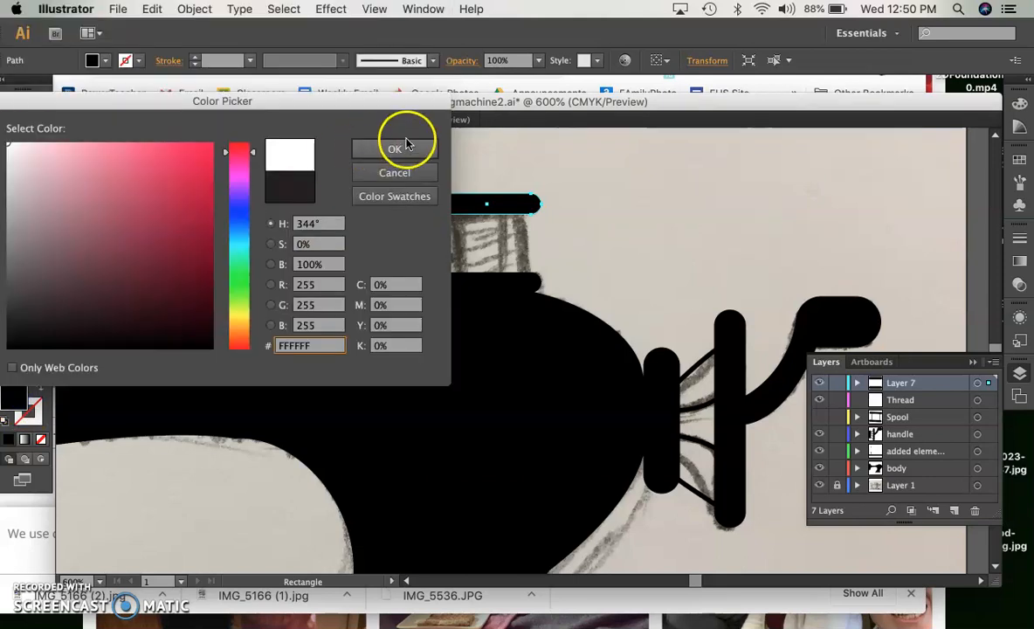
# - Try to set the stroke of the spool's upper bar to black with the Color Picker
pyautogui.click(35, 411)
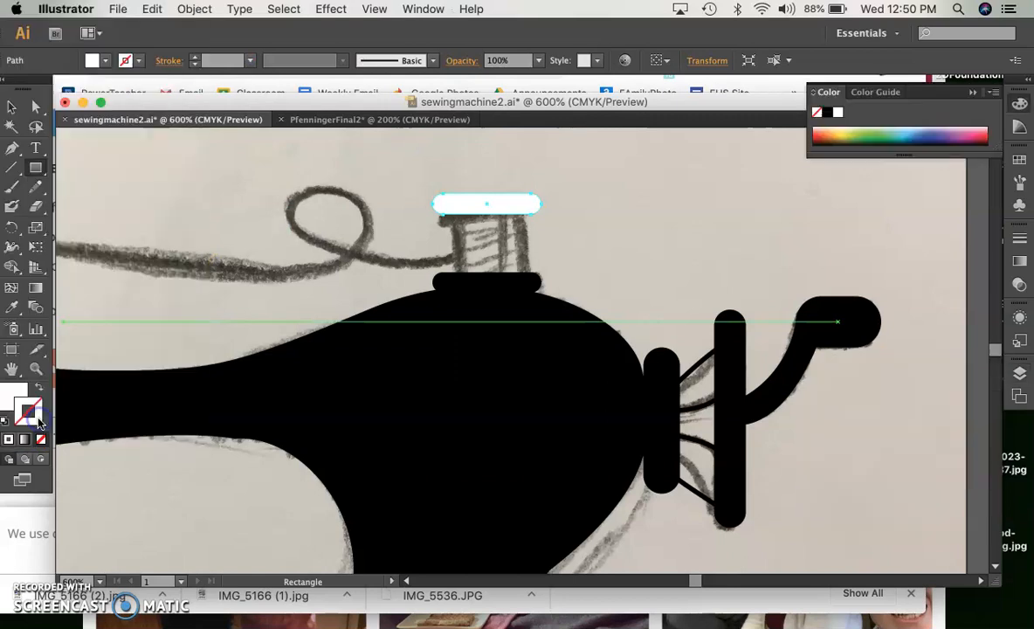
pyautogui.doubleClick(35, 412)
pyautogui.moveTo(198, 312); pyautogui.dragTo(224, 359)
pyautogui.click(397, 148)
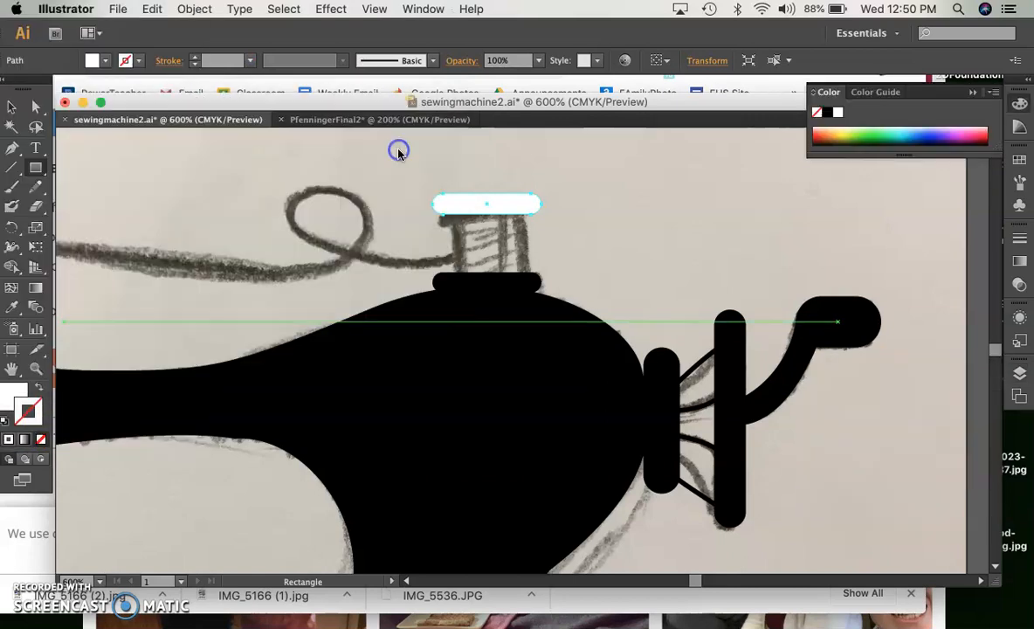
pyautogui.doubleClick(33, 416)
pyautogui.moveTo(165, 277); pyautogui.dragTo(231, 370)
pyautogui.click(387, 154)
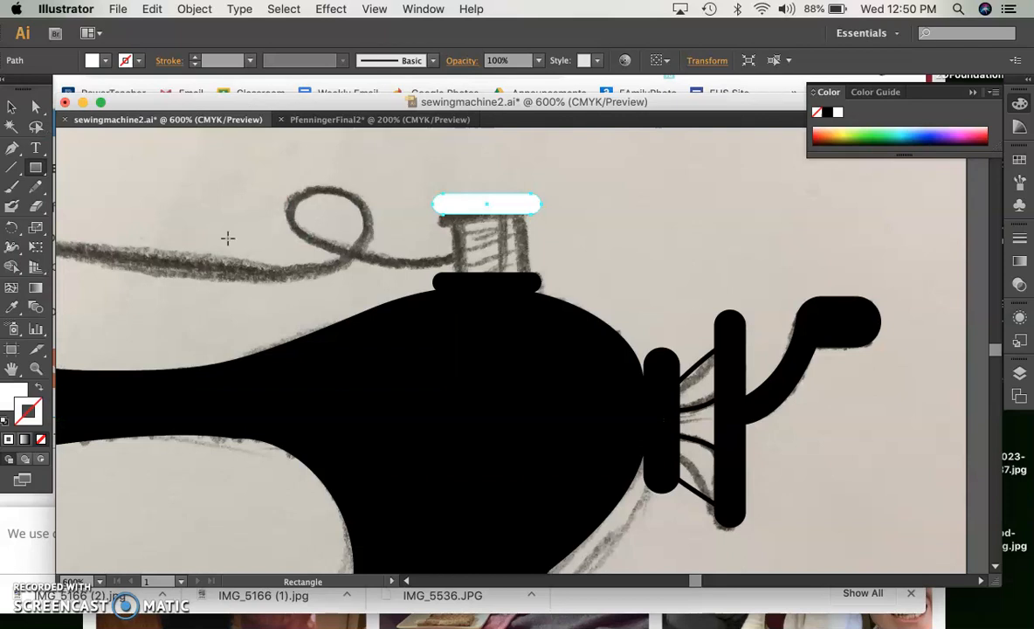
# - Give the spool's upper bar a black fill again with no stroke
pyautogui.click(7, 419)
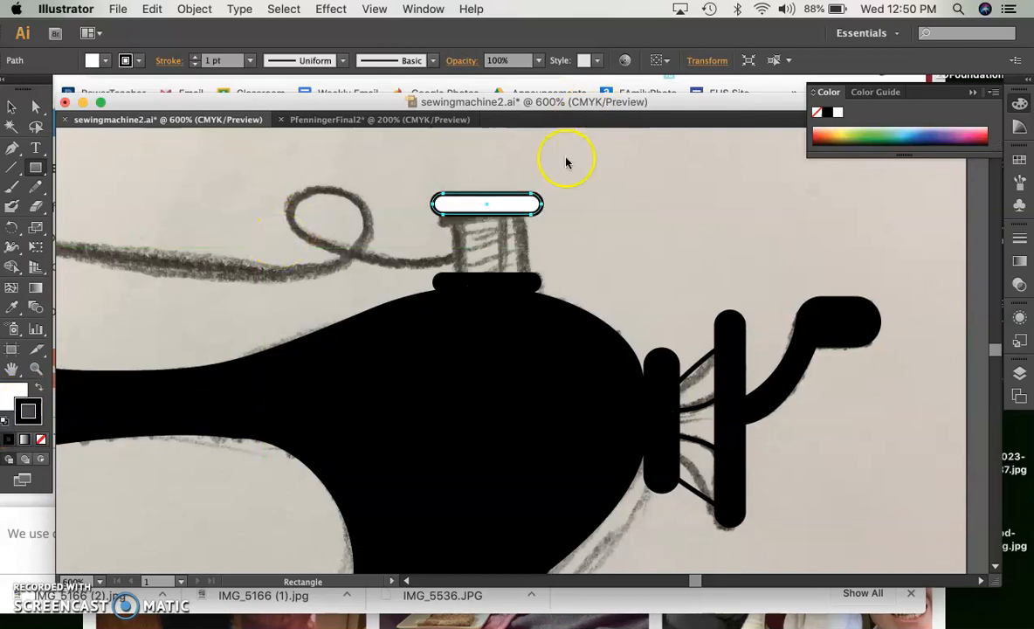
pyautogui.click(40, 387)
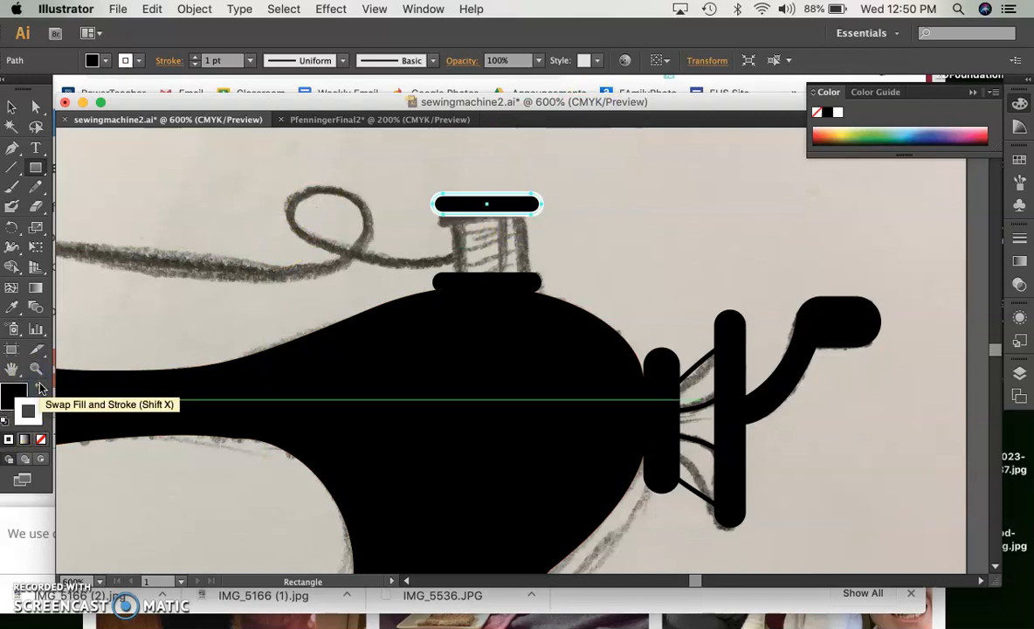
pyautogui.click(34, 407)
pyautogui.click(41, 439)
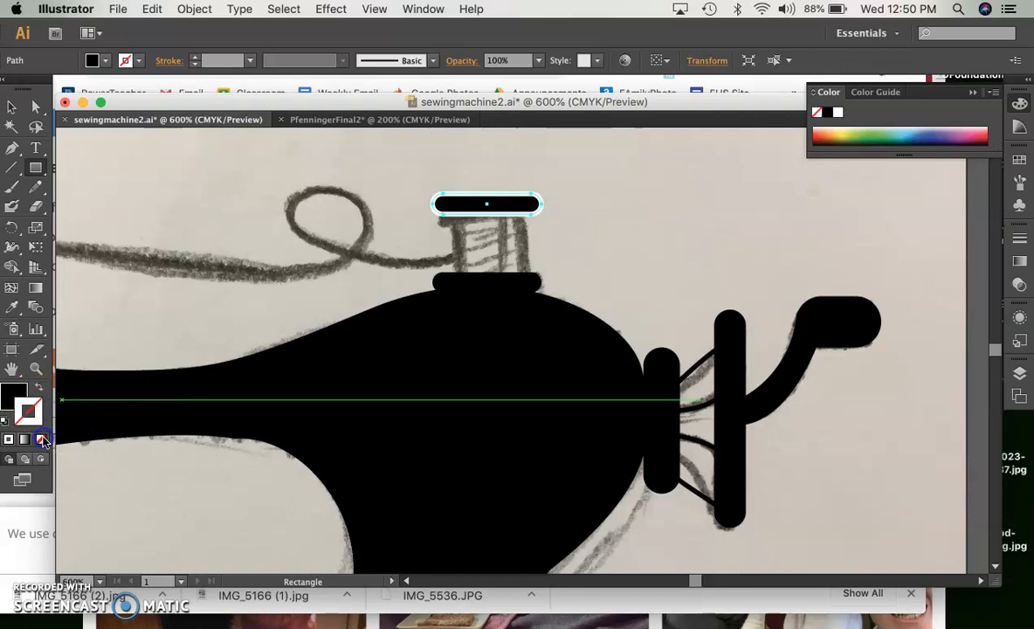
pyautogui.click(26, 441)
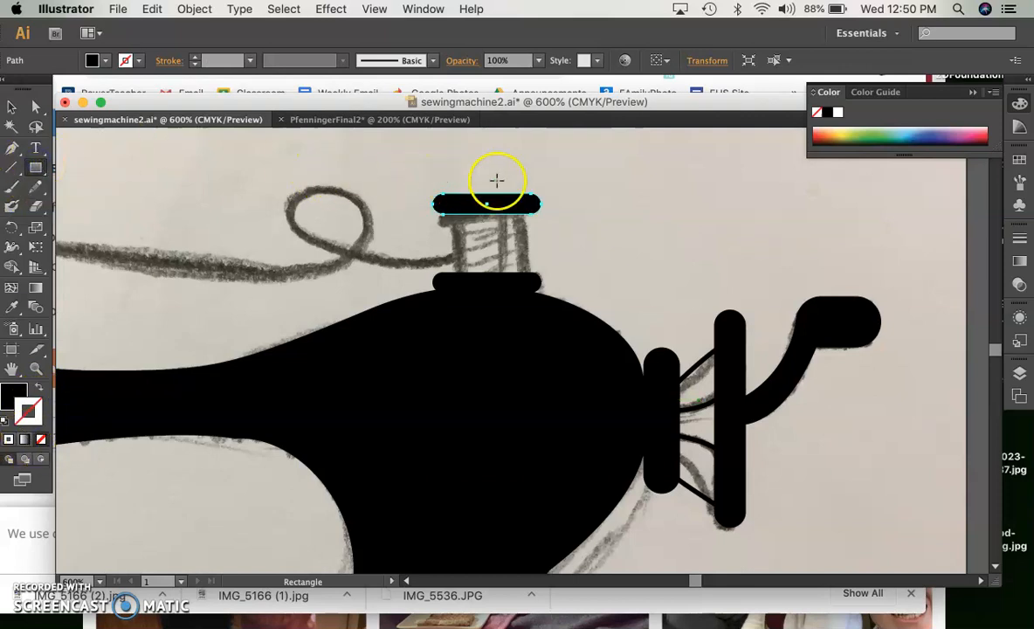
# - Draw a rectangle between the two spool bars and give it a white fill with a 1 pt black stroke
pyautogui.moveTo(451, 208); pyautogui.dragTo(524, 275)
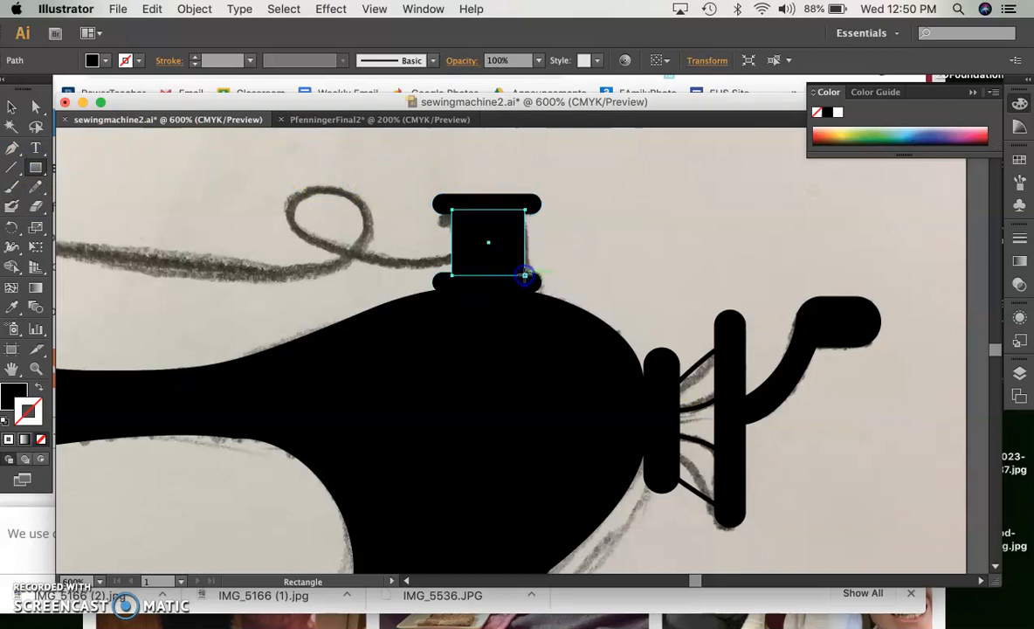
pyautogui.click(38, 390)
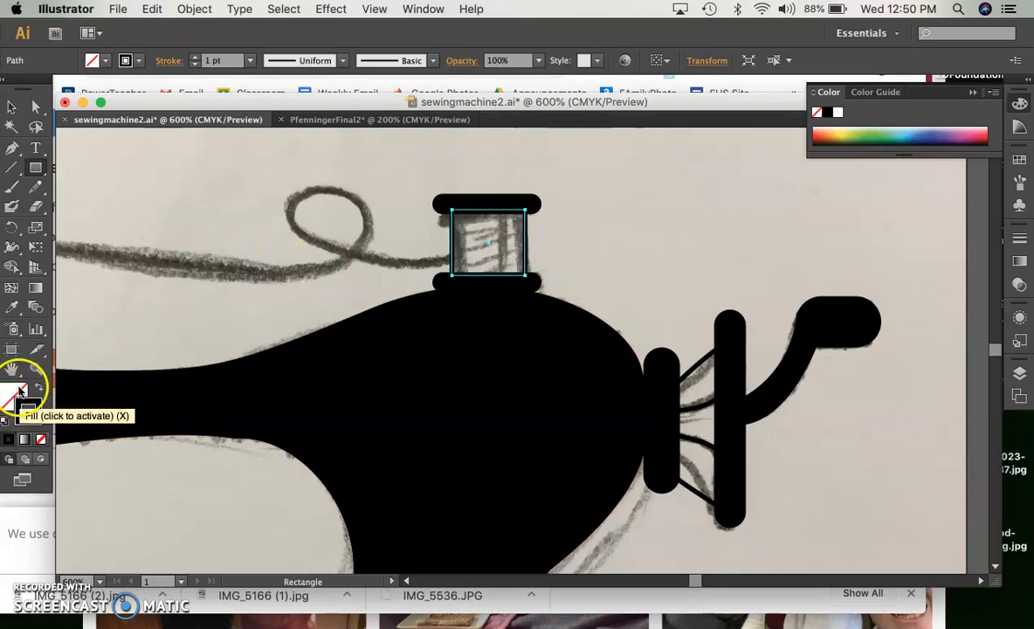
pyautogui.click(14, 393)
pyautogui.doubleClick(14, 393)
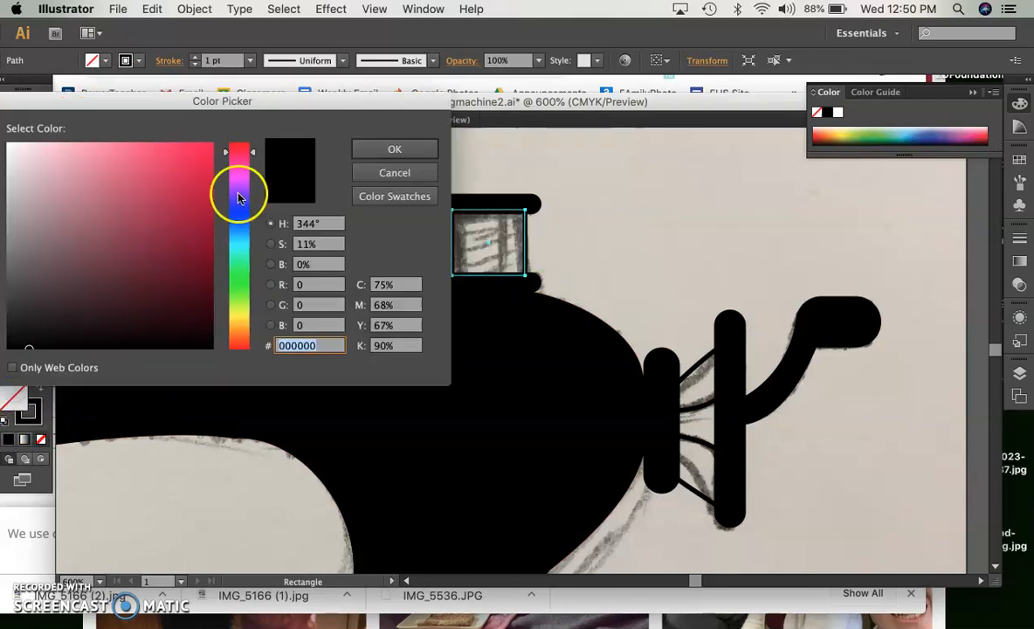
pyautogui.moveTo(152, 173); pyautogui.dragTo(7, 131)
pyautogui.click(392, 148)
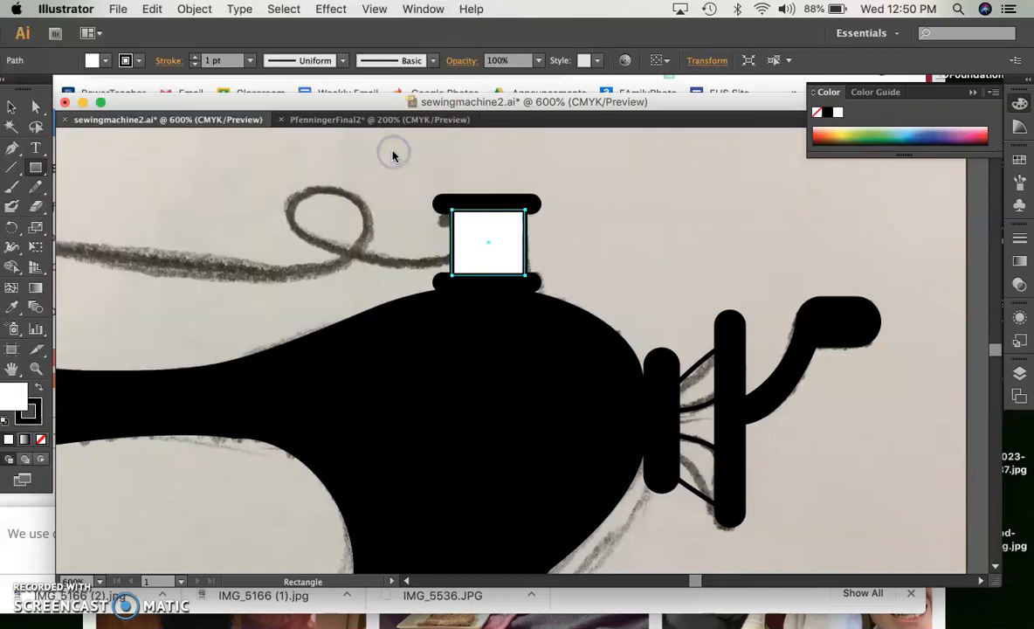
# - Shorten the white rectangle from its upper edge and center it between the two spool bars
pyautogui.click(13, 105)
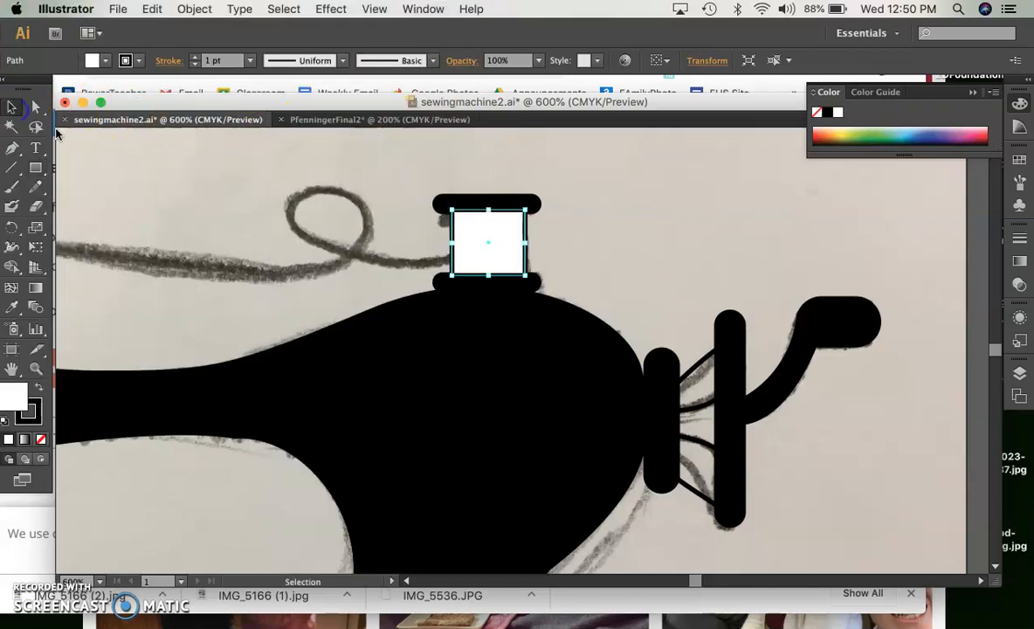
pyautogui.click(168, 196)
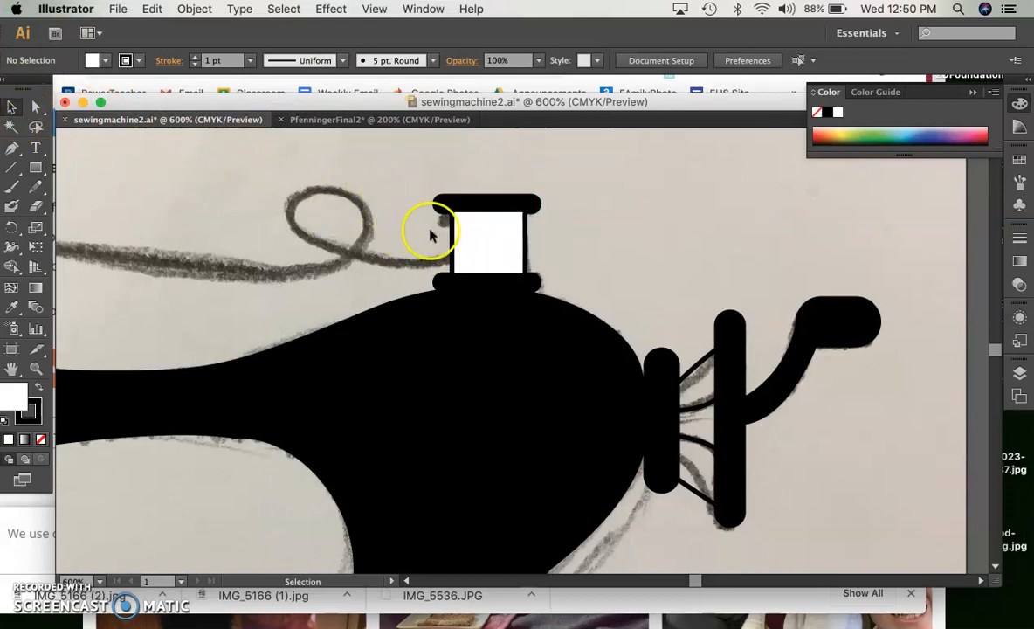
pyautogui.click(487, 222)
pyautogui.moveTo(489, 212); pyautogui.dragTo(508, 231)
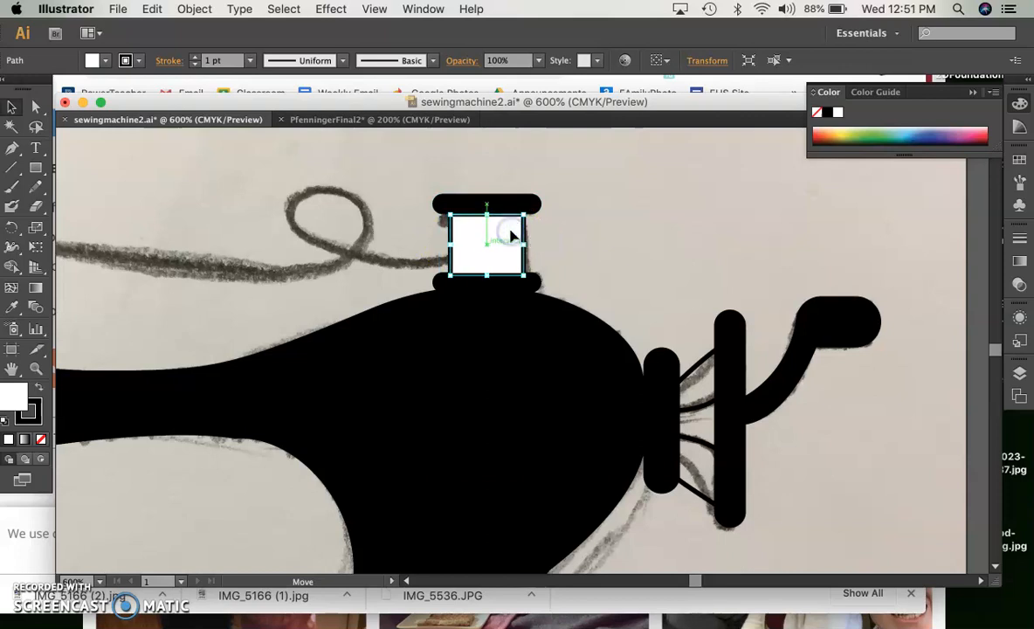
pyautogui.click(581, 229)
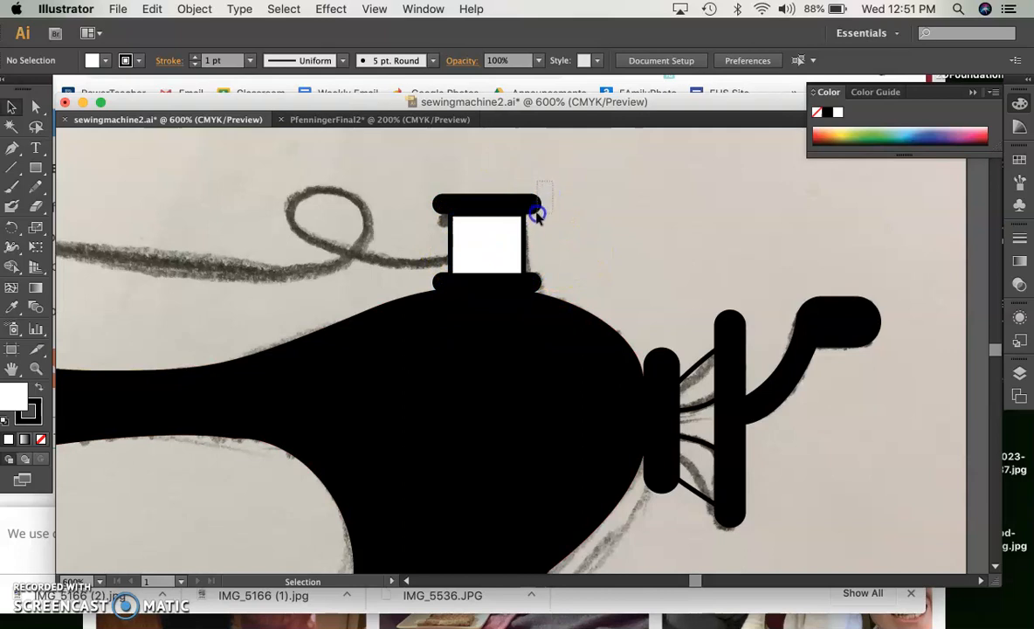
# - Move all three spool shapes together slightly upward and rotate them a little counterclockwise to match the sketch's tilt
pyautogui.moveTo(532, 223); pyautogui.dragTo(423, 284)
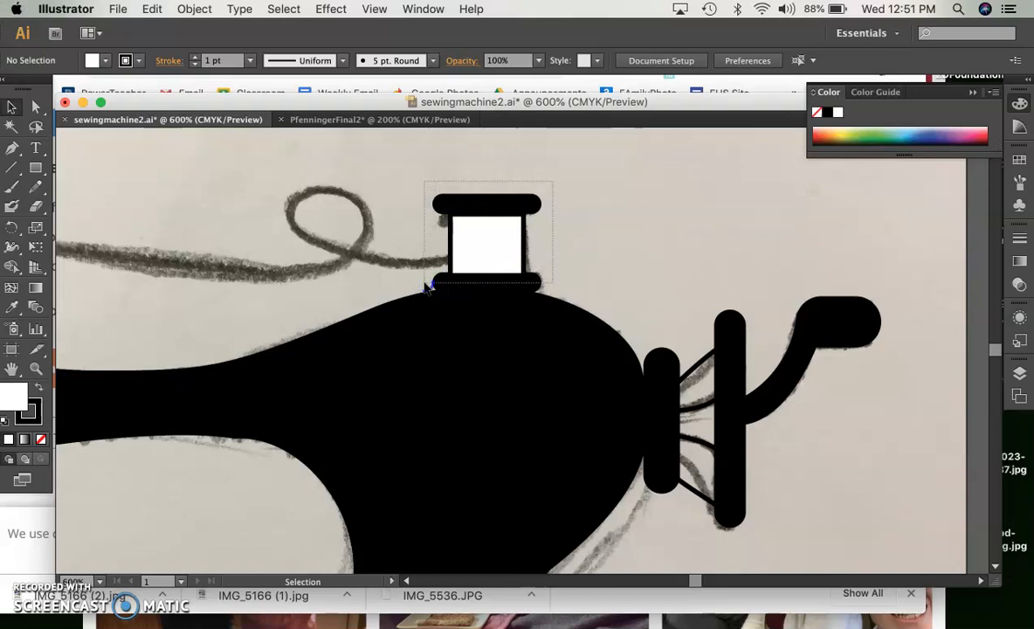
pyautogui.moveTo(425, 286); pyautogui.dragTo(423, 284)
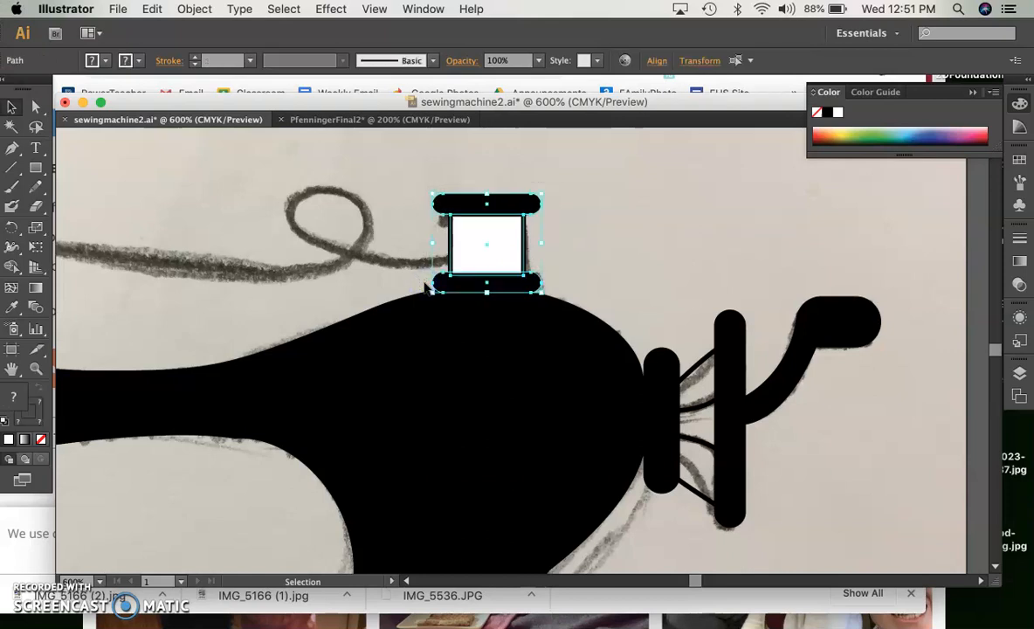
pyautogui.moveTo(513, 202); pyautogui.dragTo(513, 196)
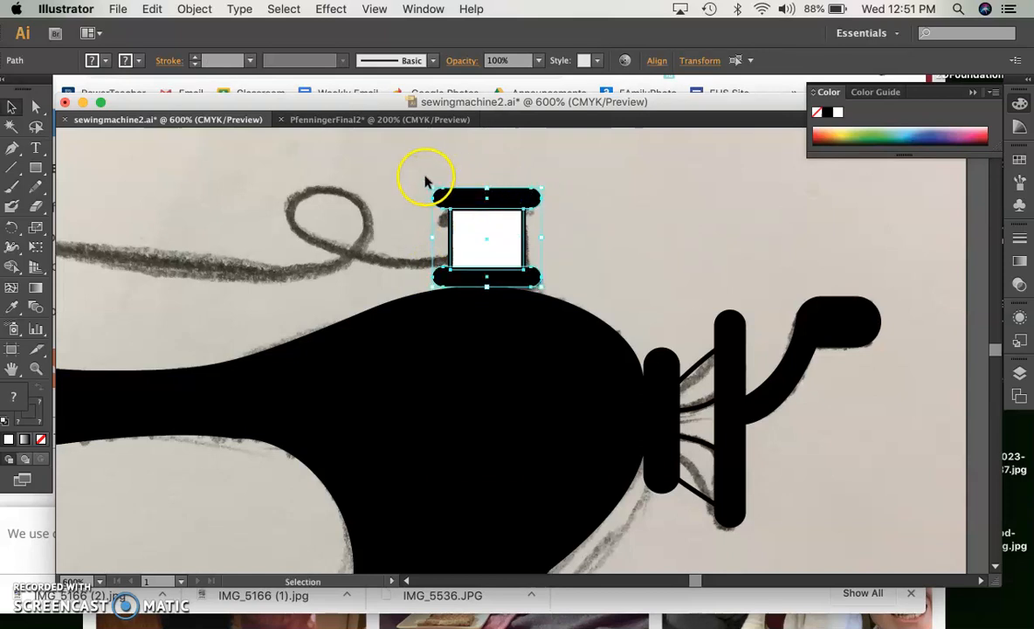
pyautogui.moveTo(425, 183); pyautogui.dragTo(420, 186)
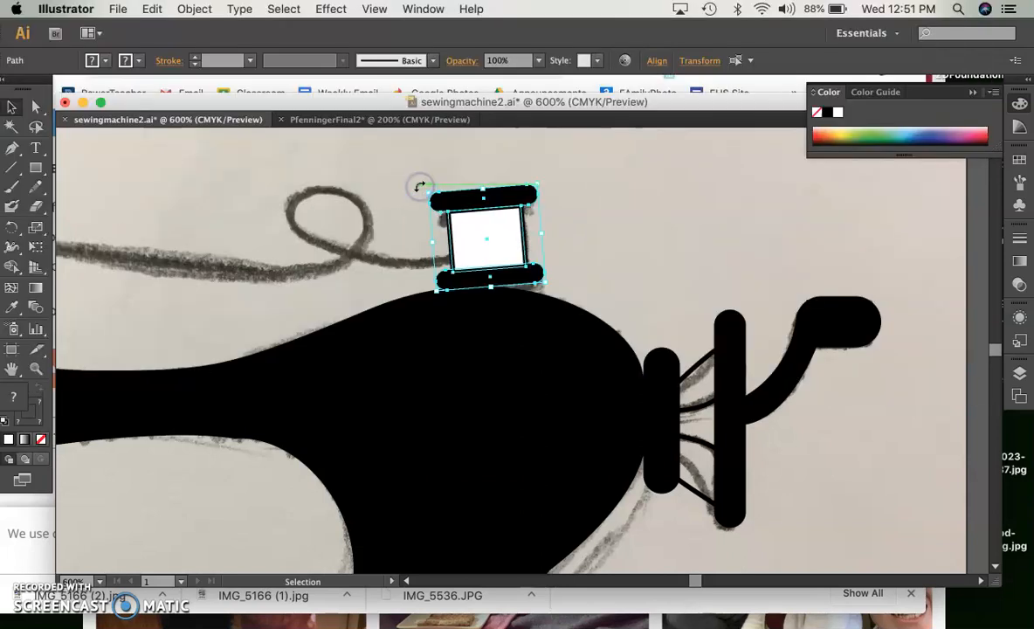
pyautogui.click(599, 220)
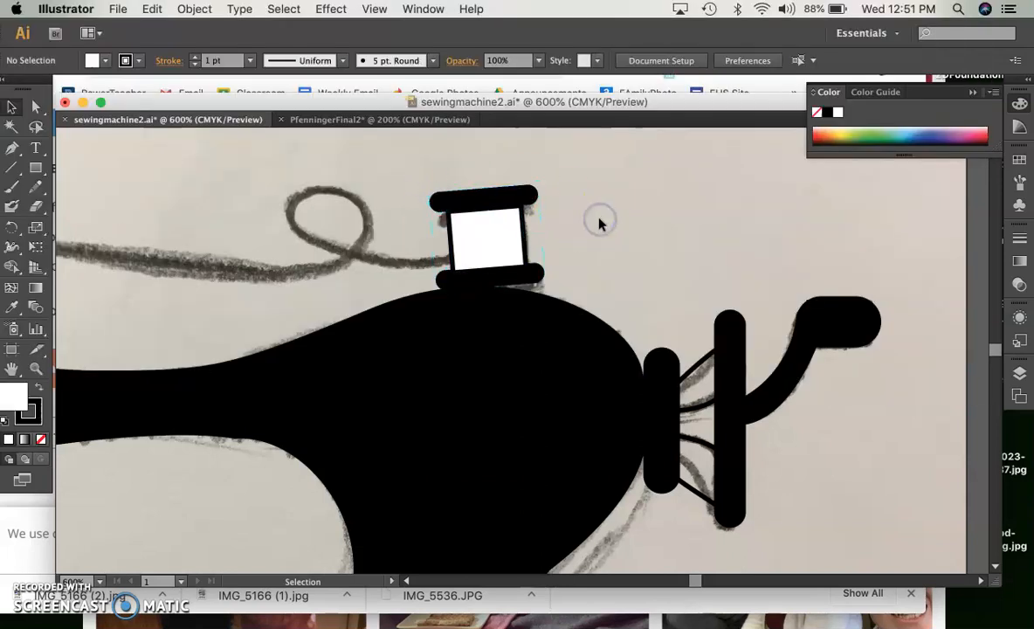
# - Shift the complete spool slightly left along the machine body and display the layer list
pyautogui.moveTo(562, 172); pyautogui.dragTo(515, 275)
pyautogui.click(578, 266)
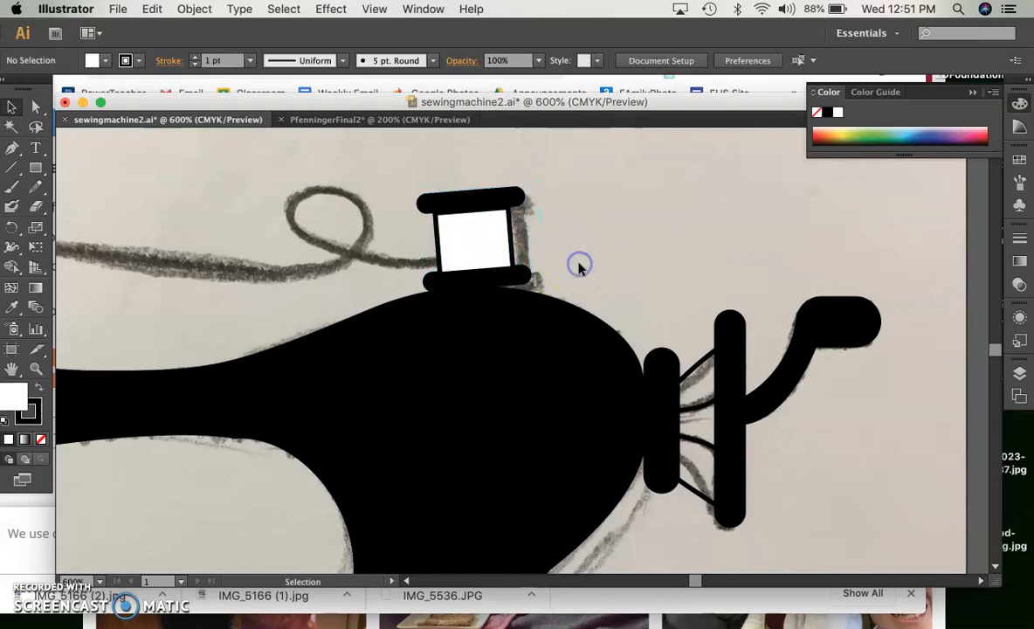
pyautogui.click(1018, 373)
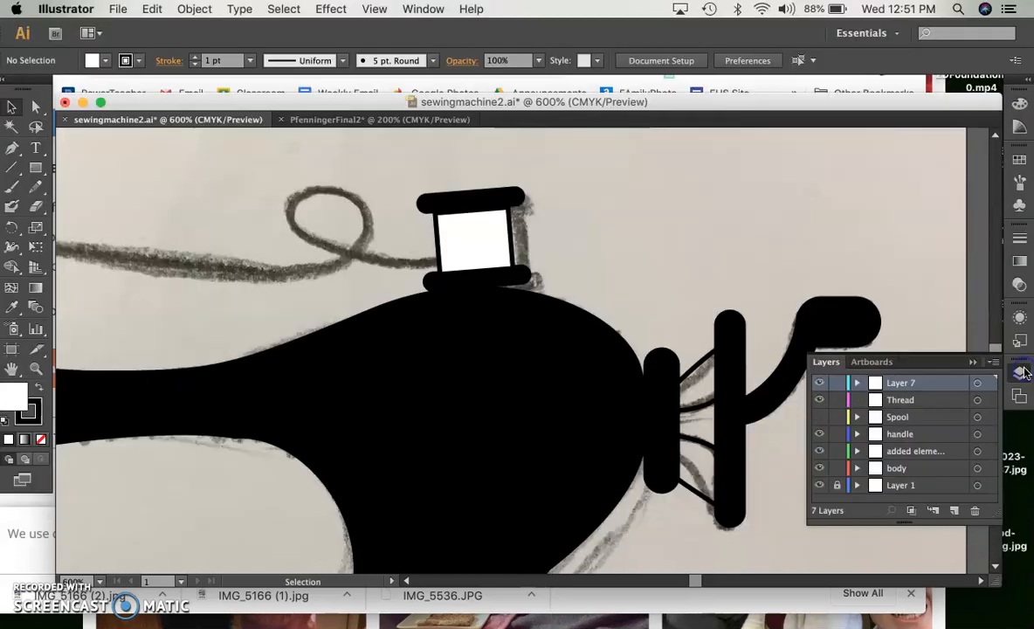
# - Check the whole artwork without the sketch in Layer 1 and without the traced spool in Layer 7, leaving both visible
pyautogui.press('super+minus')
pyautogui.press('super+minus')
pyautogui.press('super+minus')
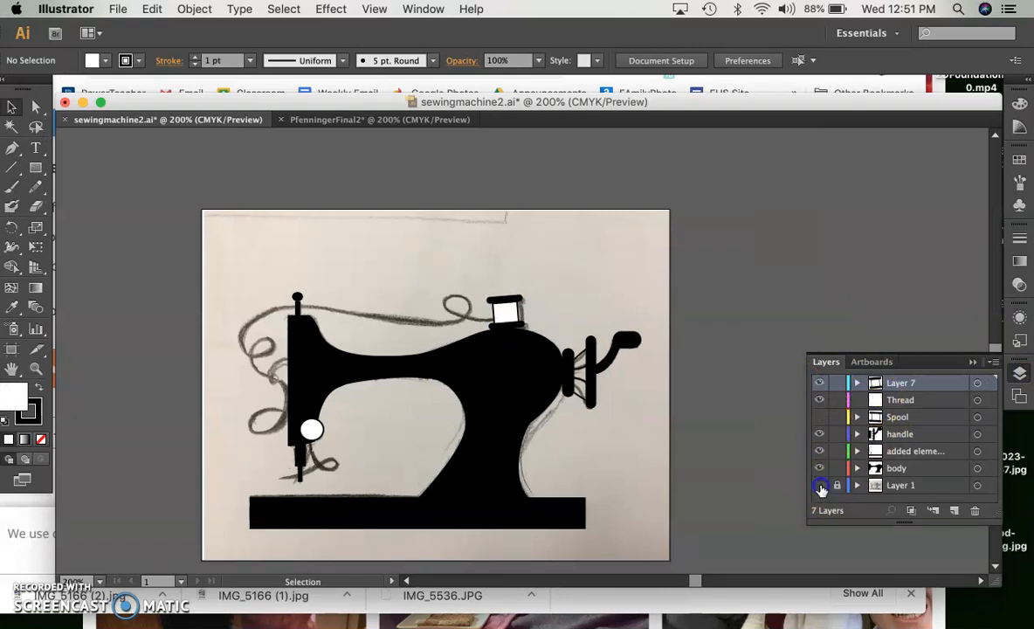
pyautogui.click(819, 486)
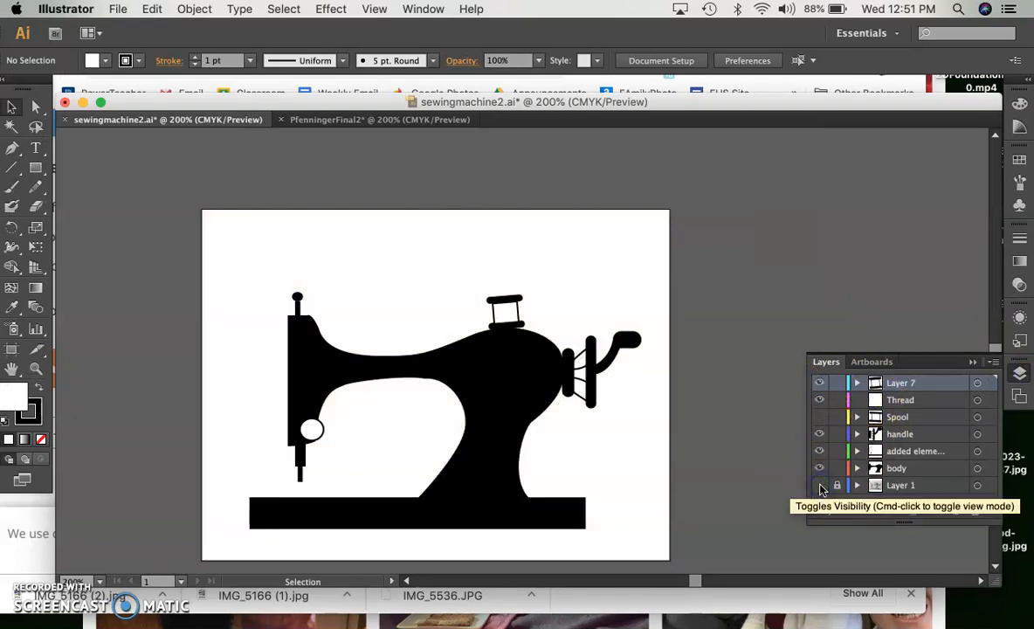
pyautogui.click(819, 486)
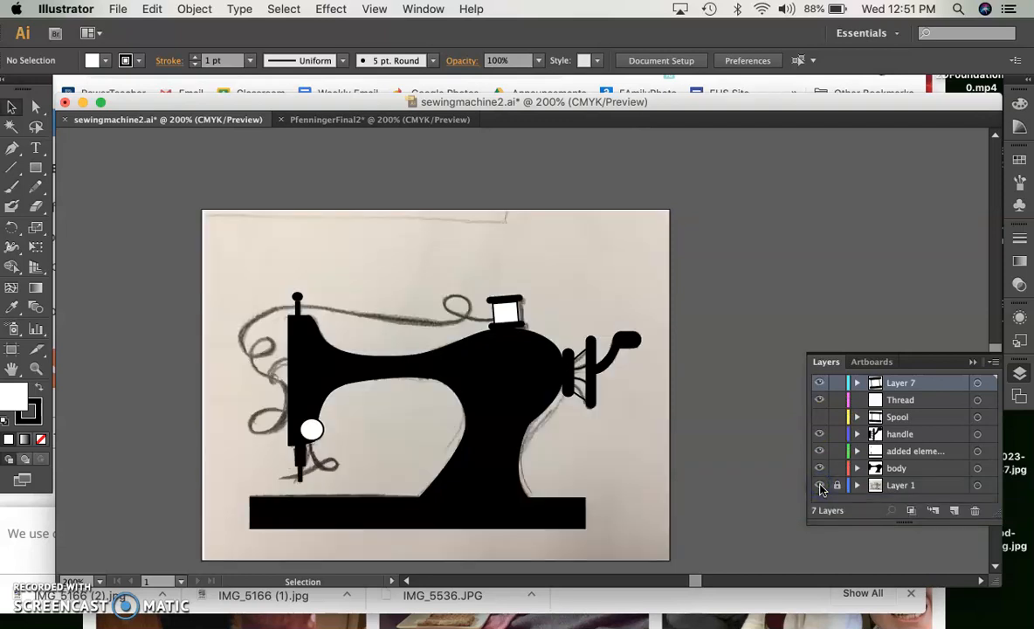
pyautogui.click(819, 383)
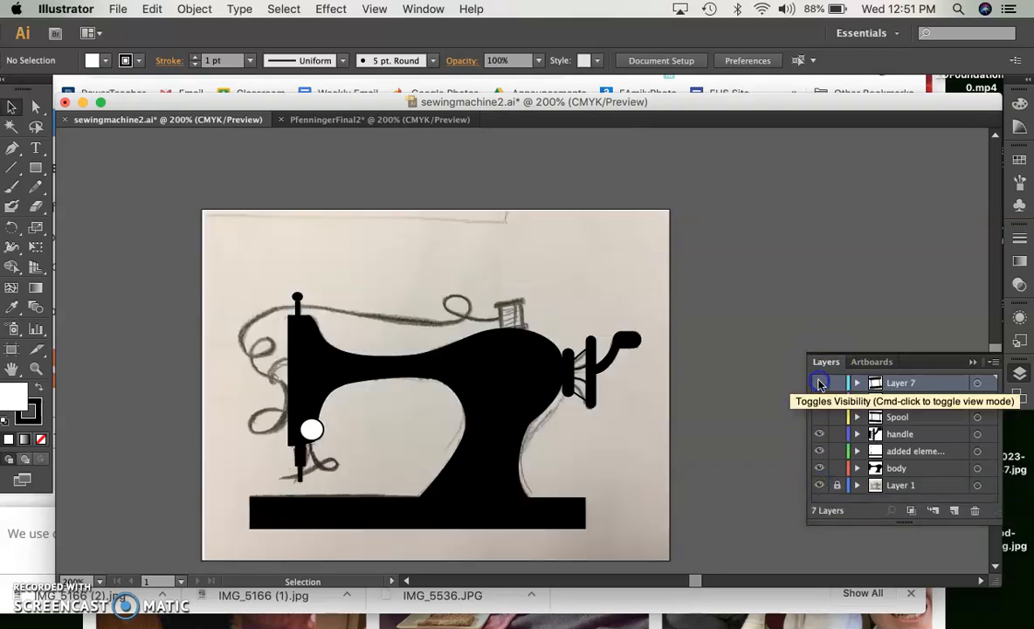
pyautogui.click(818, 384)
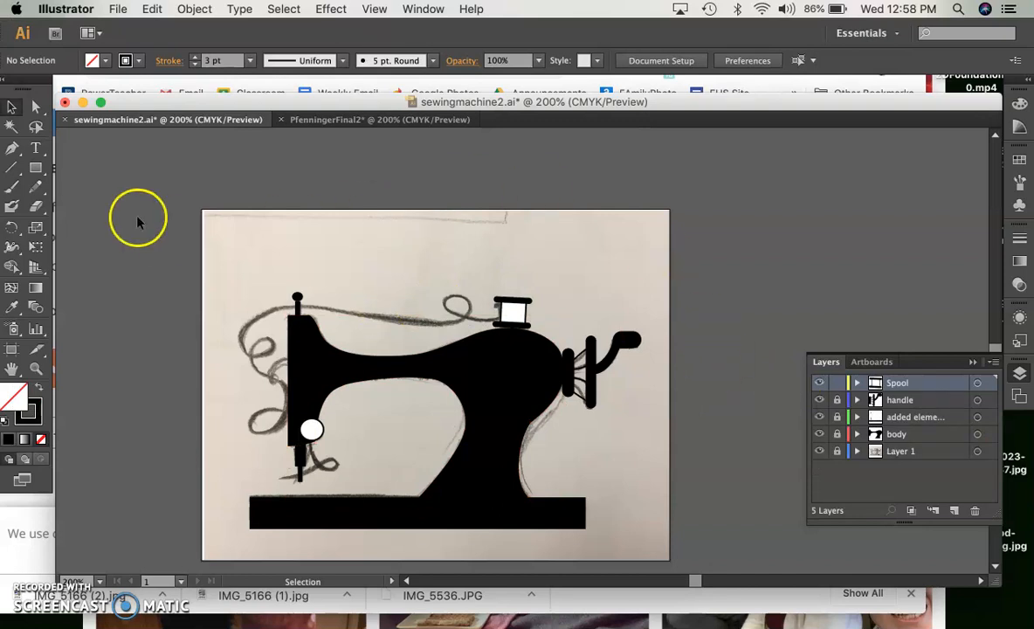
# - Draw a small circle over the sketched thread loop beside the machine head and fill it white (FFFFFF)
pyautogui.click(35, 170)
pyautogui.moveTo(36, 169); pyautogui.dragTo(93, 206)
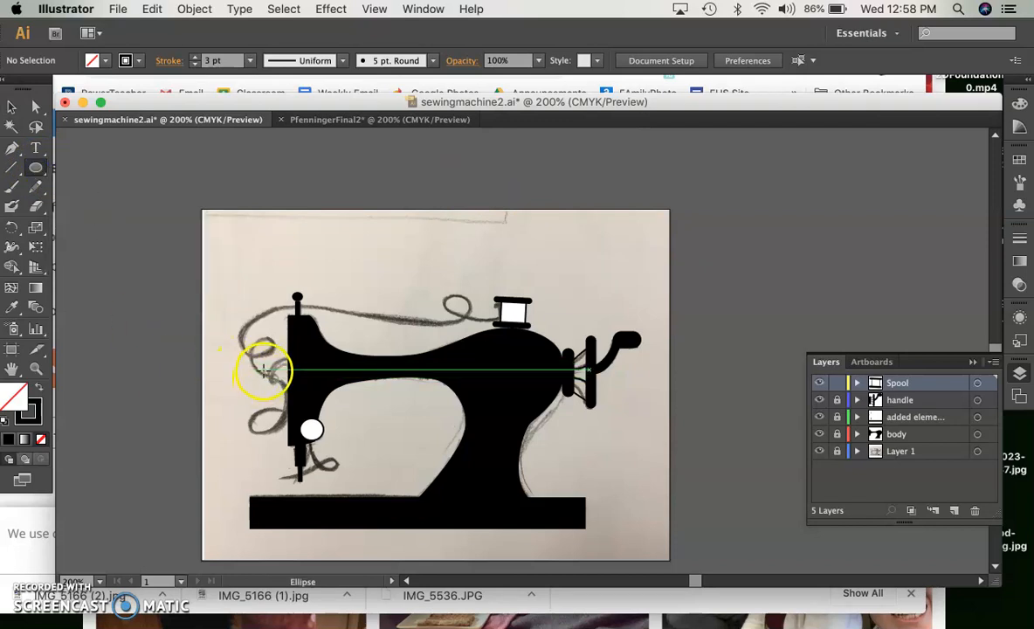
pyautogui.moveTo(267, 375); pyautogui.dragTo(267, 374)
pyautogui.moveTo(275, 384); pyautogui.dragTo(273, 378)
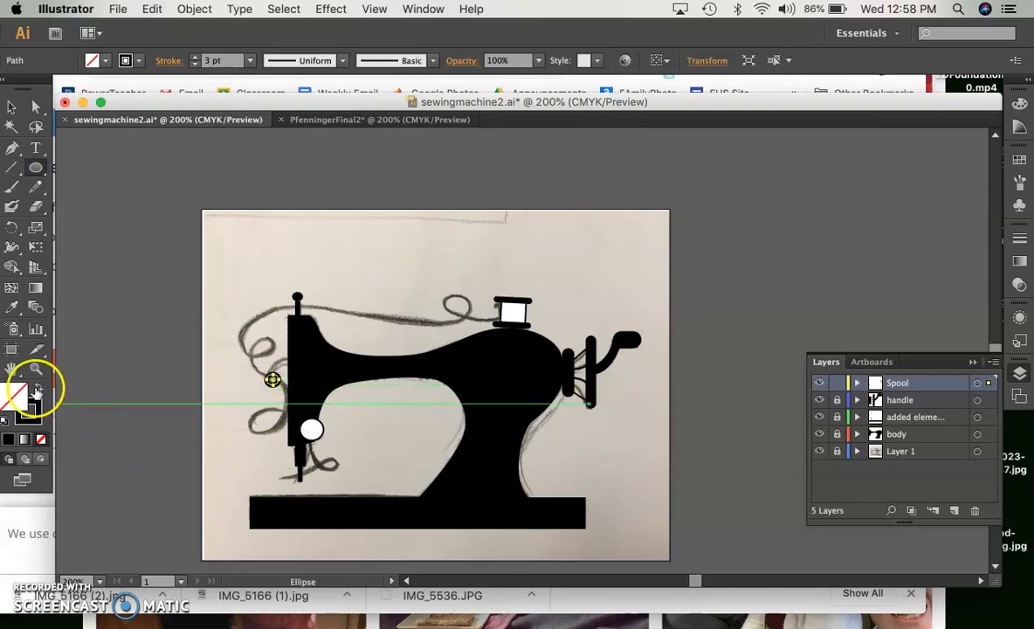
pyautogui.doubleClick(30, 409)
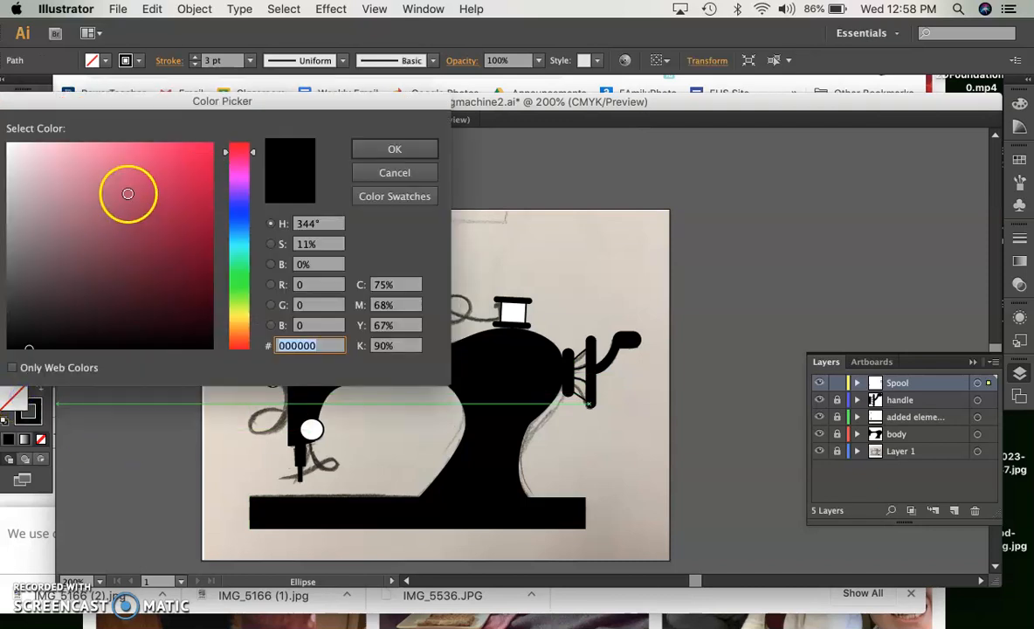
pyautogui.moveTo(40, 167); pyautogui.dragTo(7, 142)
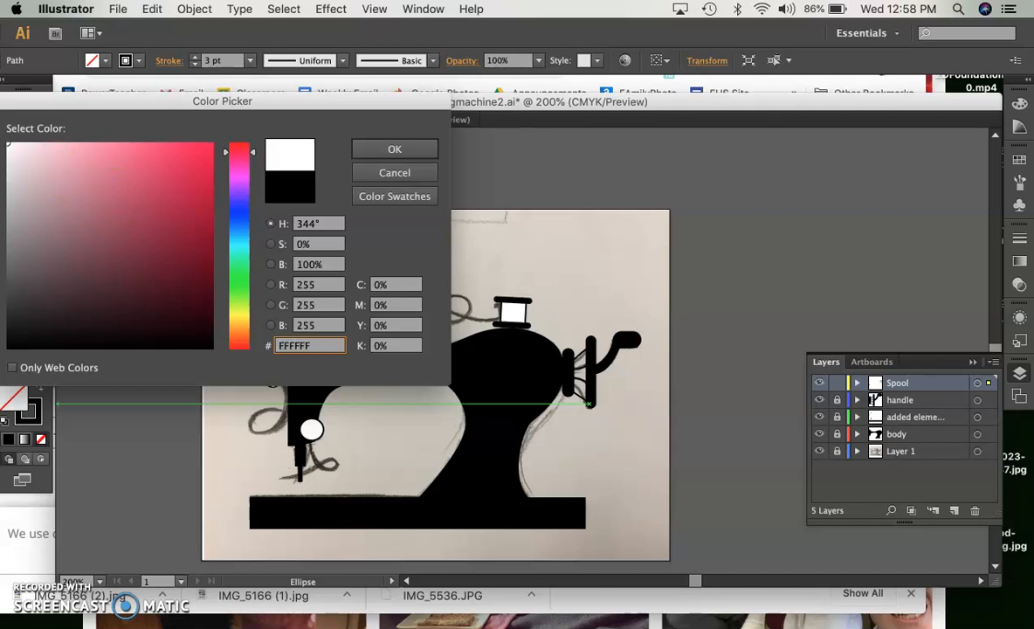
pyautogui.click(392, 150)
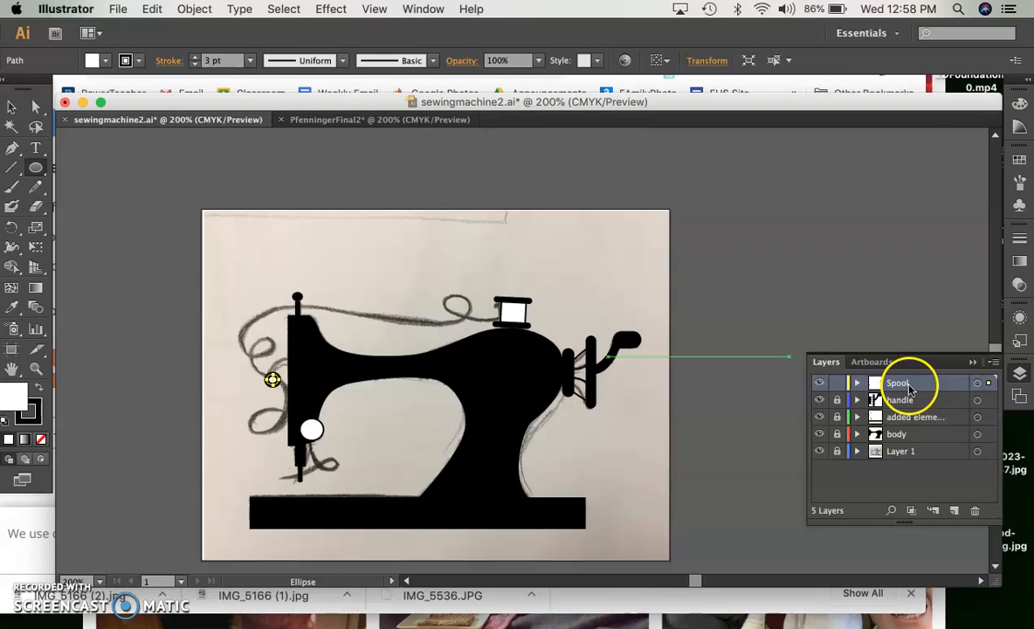
# - Add a new layer named "thread holder" and draw a small white circle on it outside the artboard
pyautogui.click(954, 509)
pyautogui.doubleClick(908, 384)
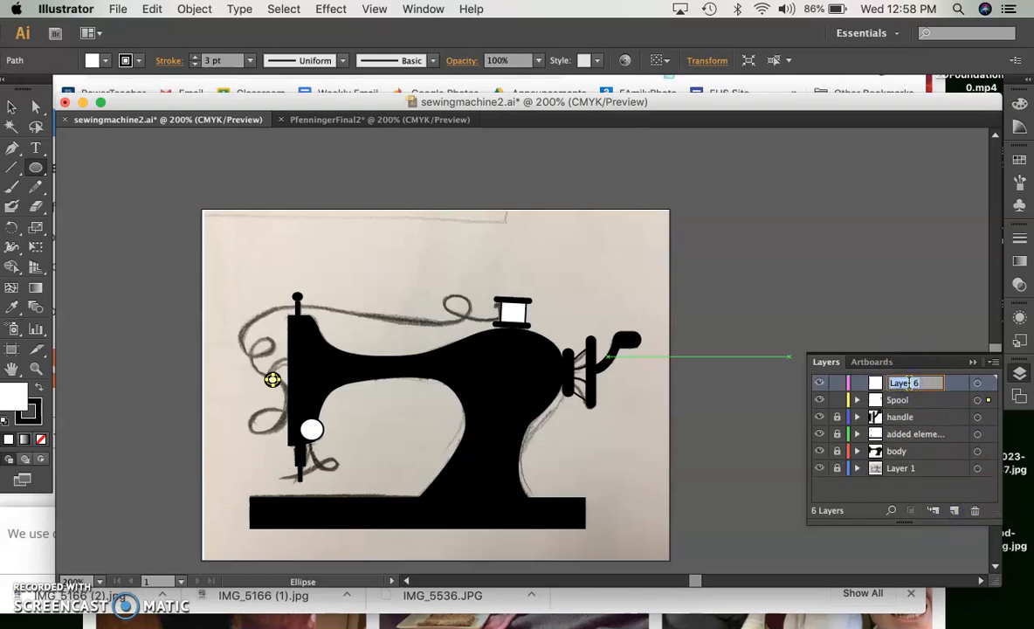
pyautogui.write('thread holder')
pyautogui.press('Return')
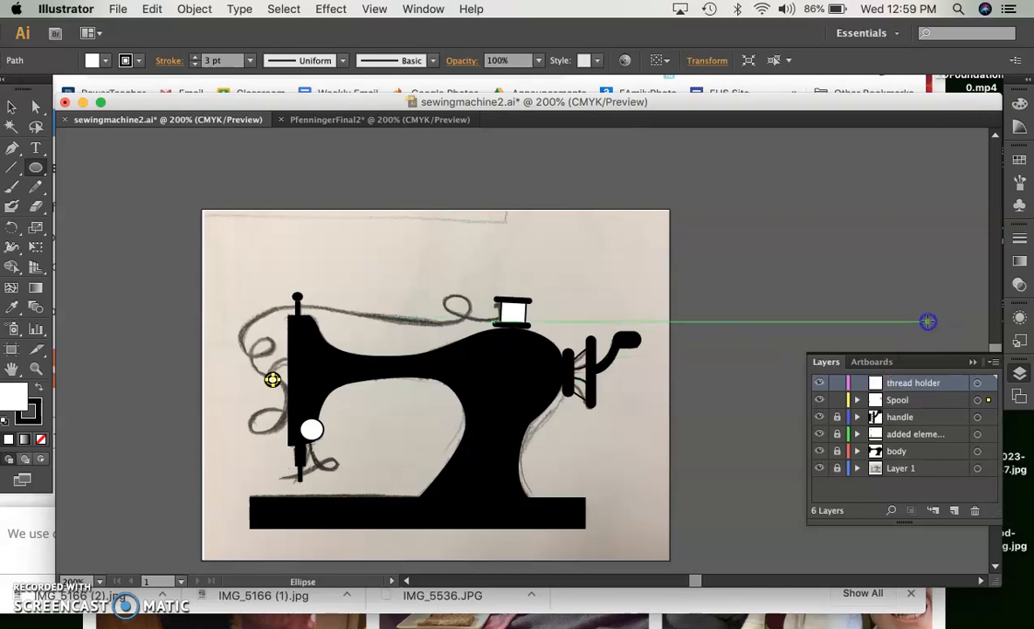
pyautogui.click(923, 319)
pyautogui.click(586, 360)
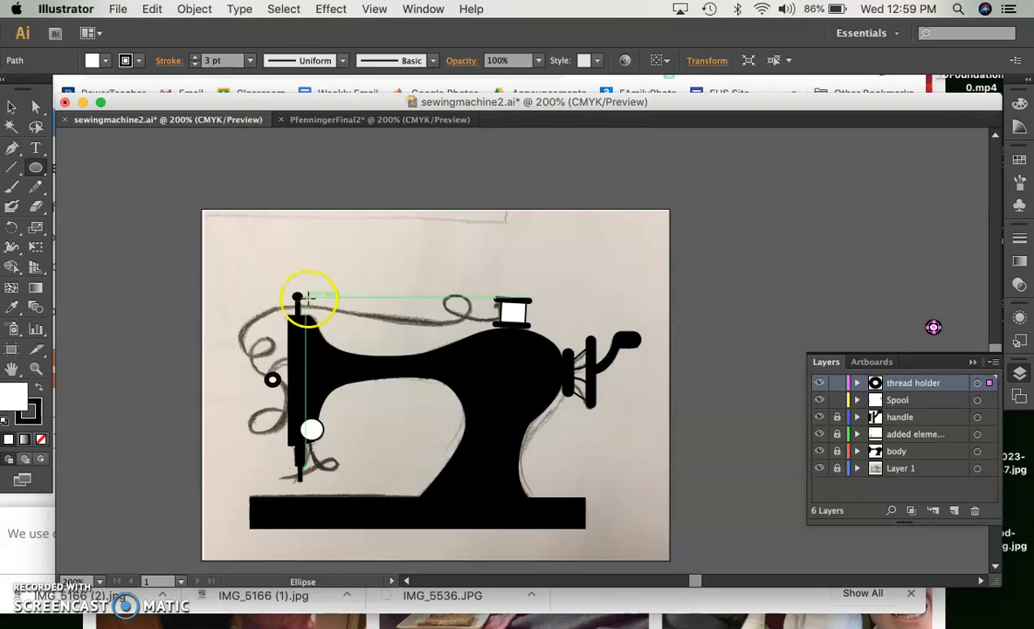
# - Copy the small circle from the Spool layer to the thread holder layer and place the copy beside the original
pyautogui.click(13, 106)
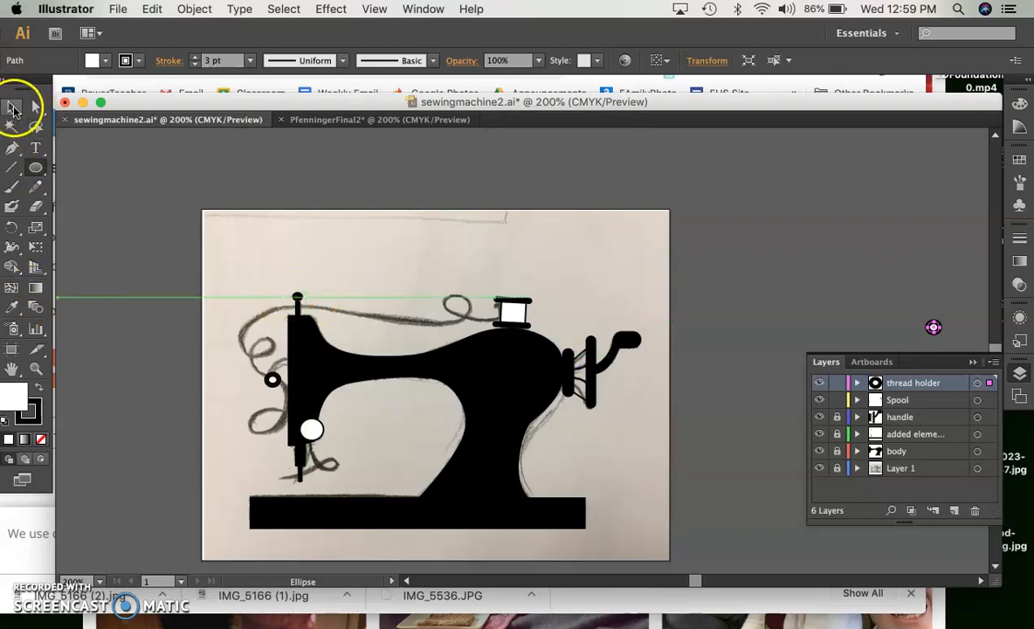
pyautogui.click(273, 381)
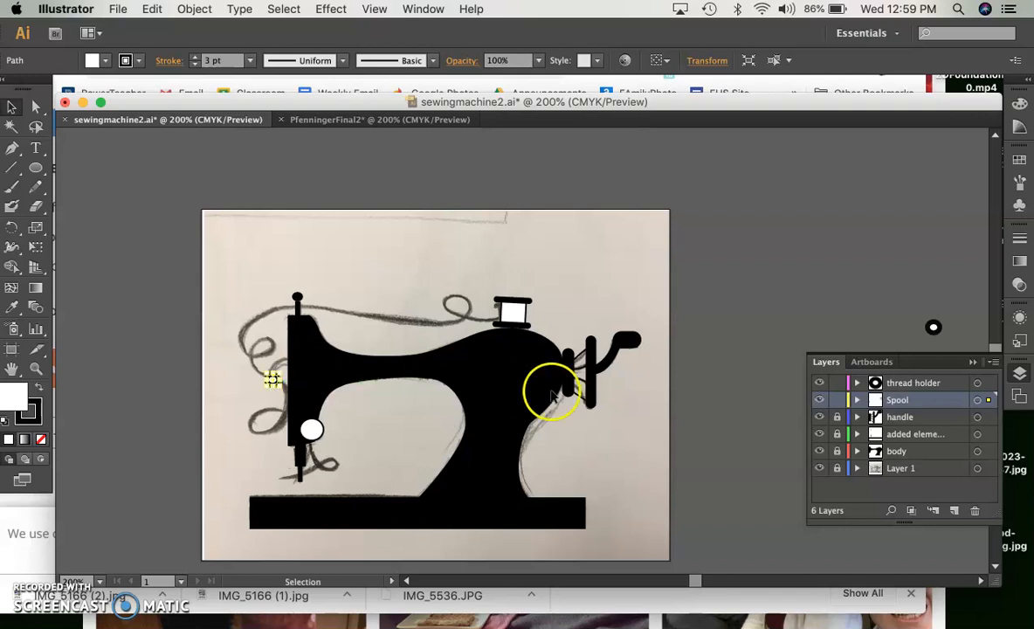
pyautogui.click(912, 382)
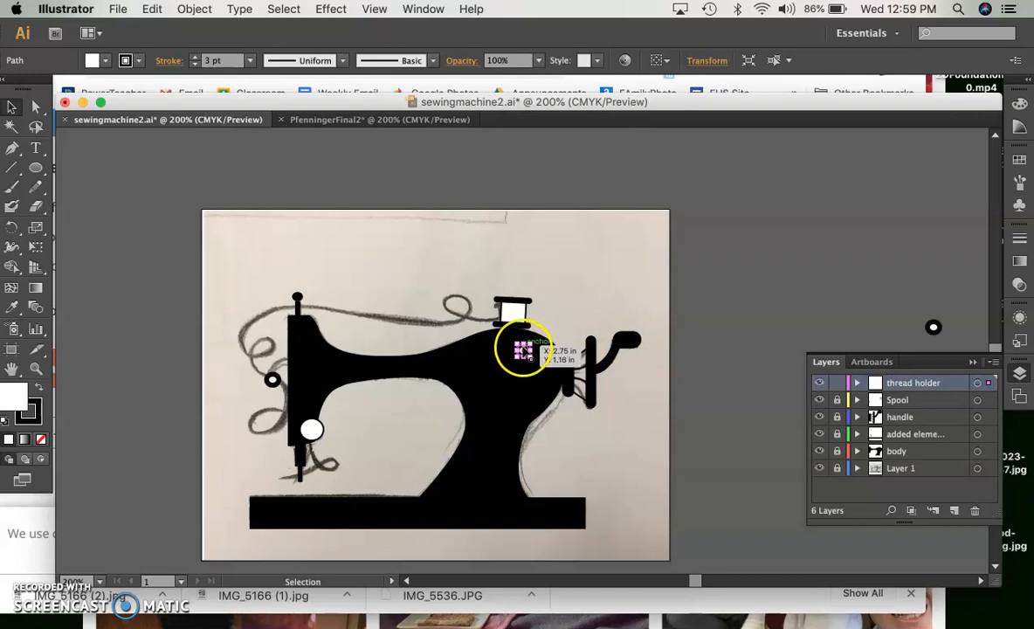
pyautogui.moveTo(522, 349); pyautogui.dragTo(243, 386)
# - Unlock the Spool layer and delete the original small circle beside the machine head
pyautogui.click(895, 400)
pyautogui.click(837, 399)
pyautogui.click(271, 380)
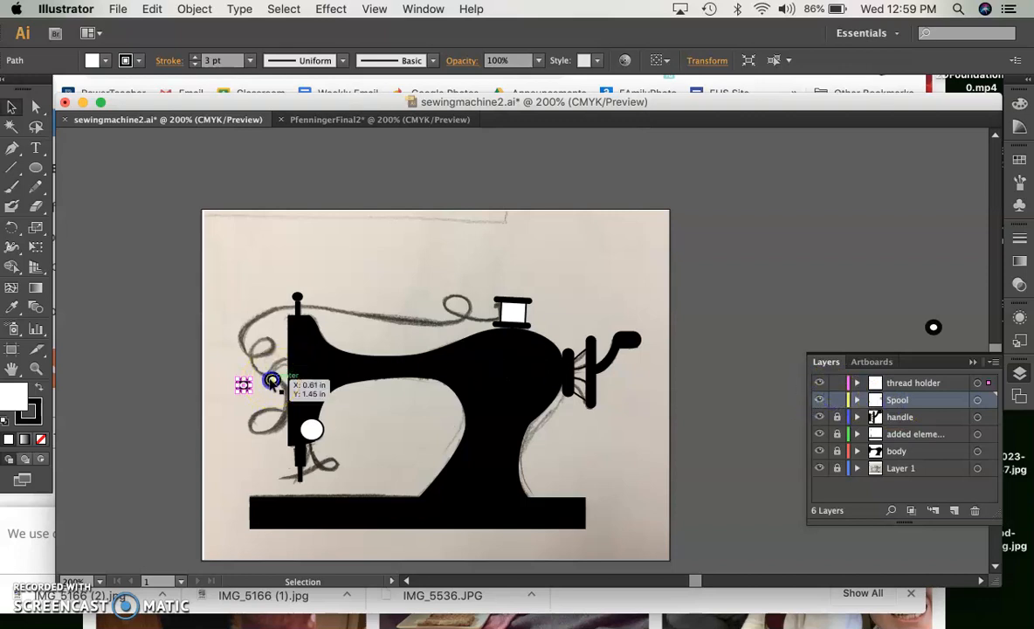
pyautogui.press('Delete')
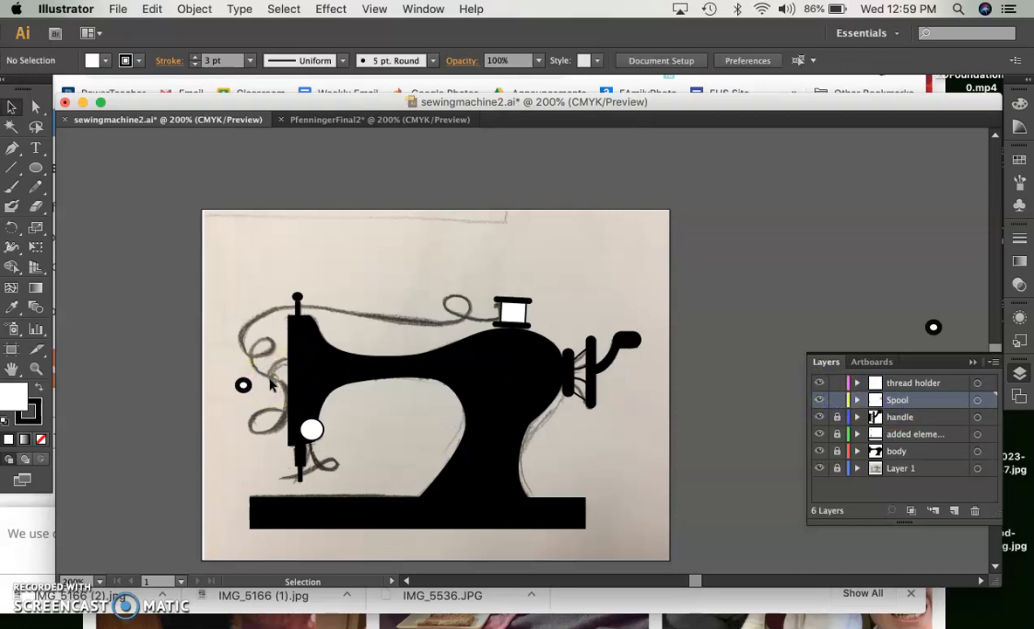
# - Move the copied circle against the machine head where the original was, and lock the Spool and thread holder layers
pyautogui.click(905, 400)
pyautogui.click(906, 384)
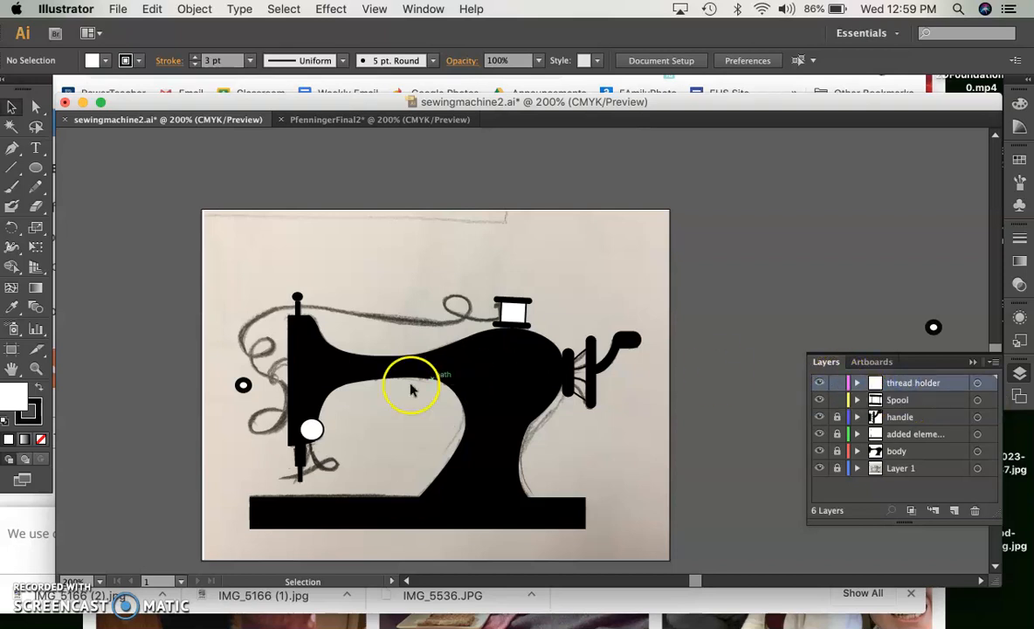
pyautogui.click(243, 385)
pyautogui.moveTo(243, 385); pyautogui.dragTo(273, 379)
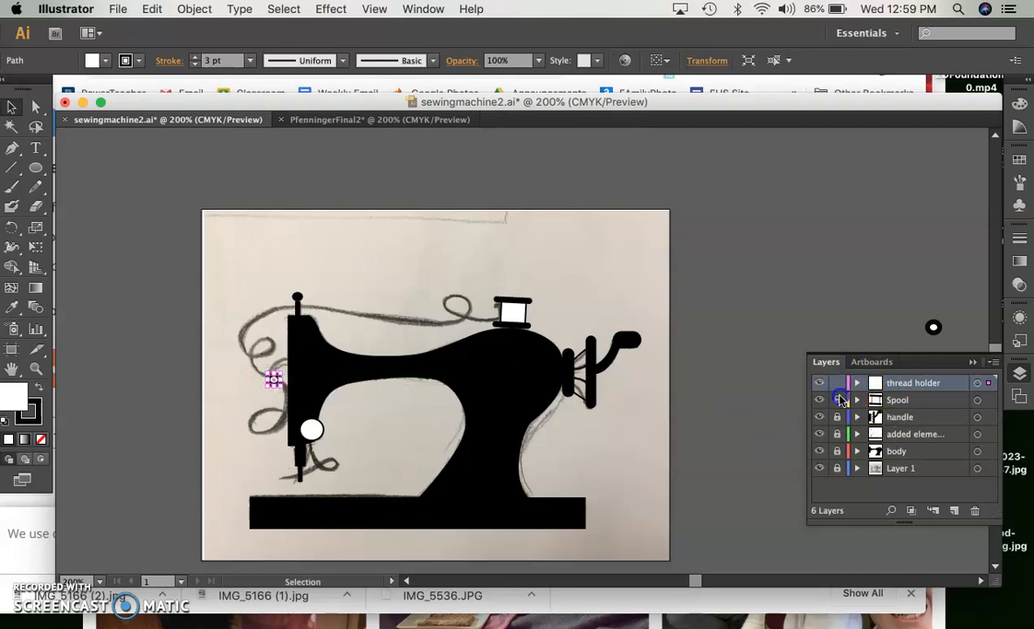
pyautogui.click(836, 382)
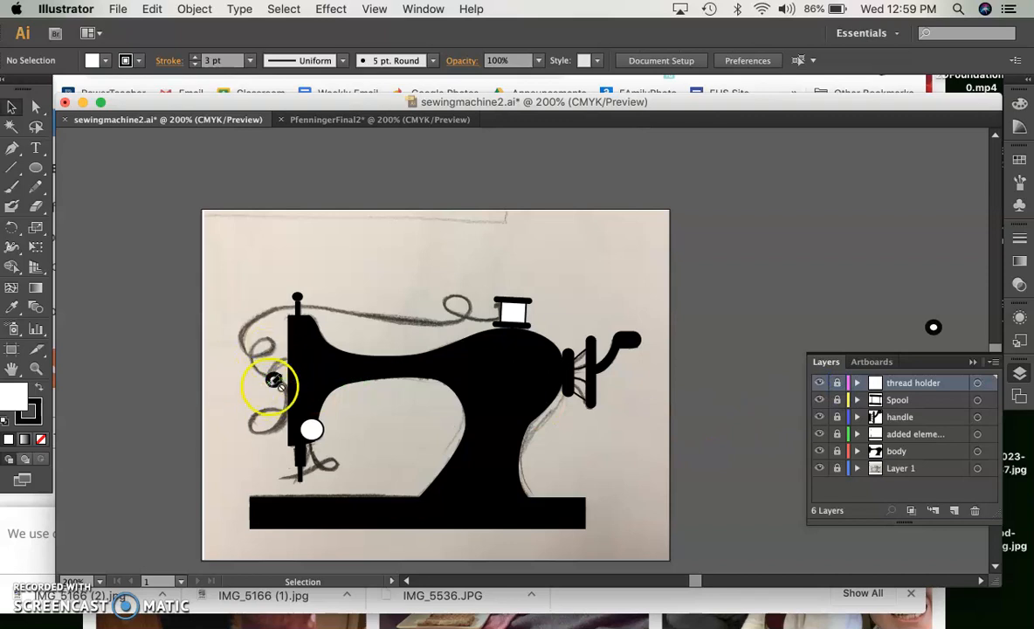